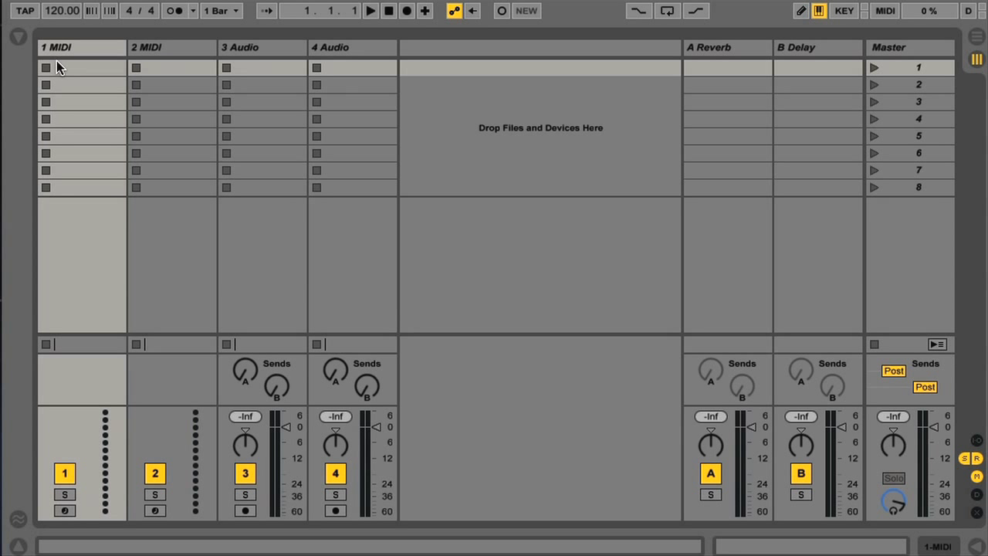
Show the browser so the Drums category, Drum Hits and drum kit presets are listed.
click(19, 37)
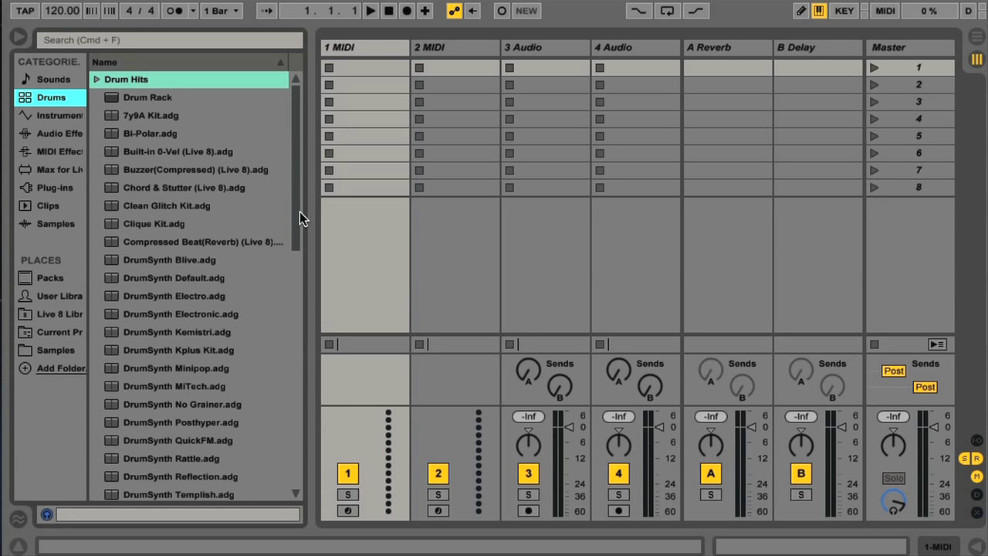
Widen the browser and its category list, then view Instruments, Audio Effects and Packs.
drag(311, 234, 487, 253)
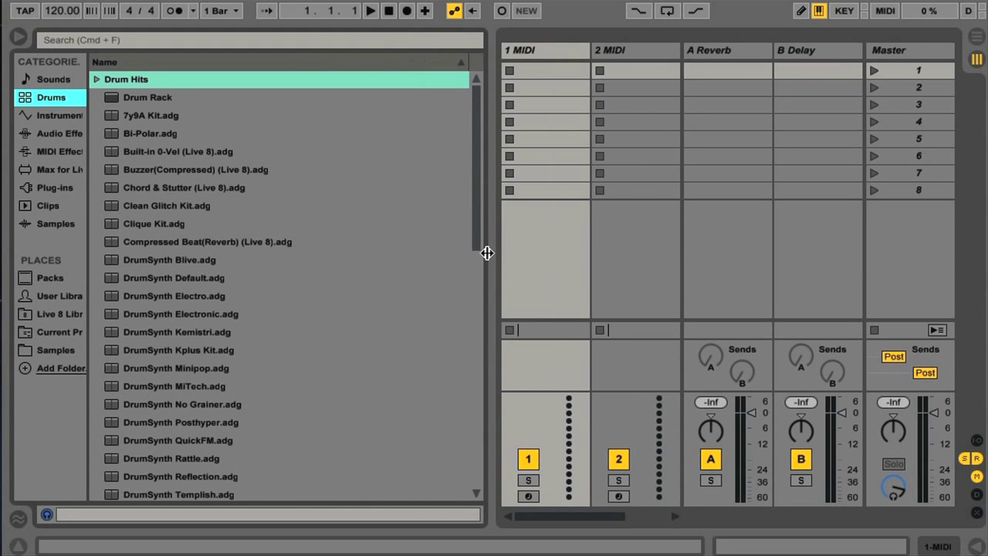
drag(89, 239, 168, 240)
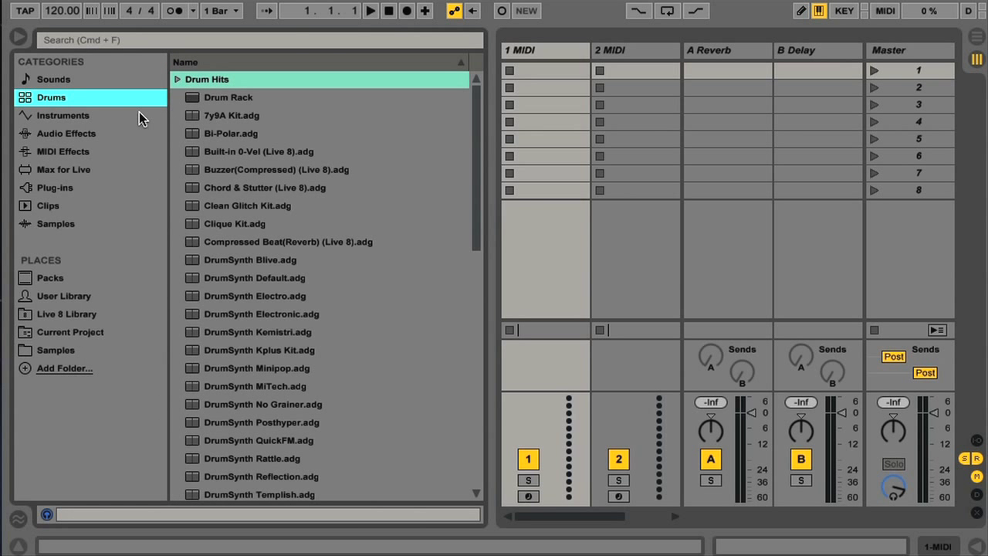
click(54, 116)
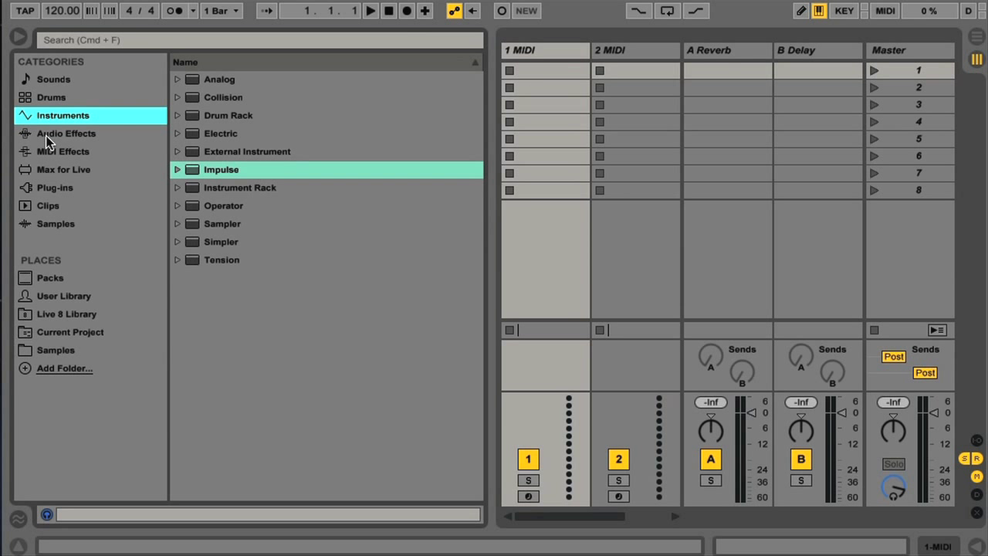
click(47, 138)
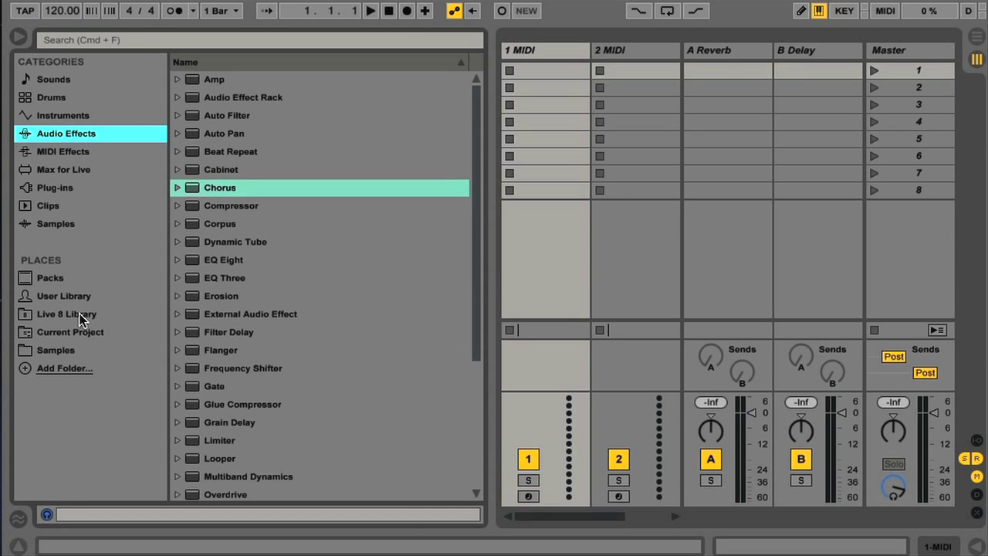
click(50, 280)
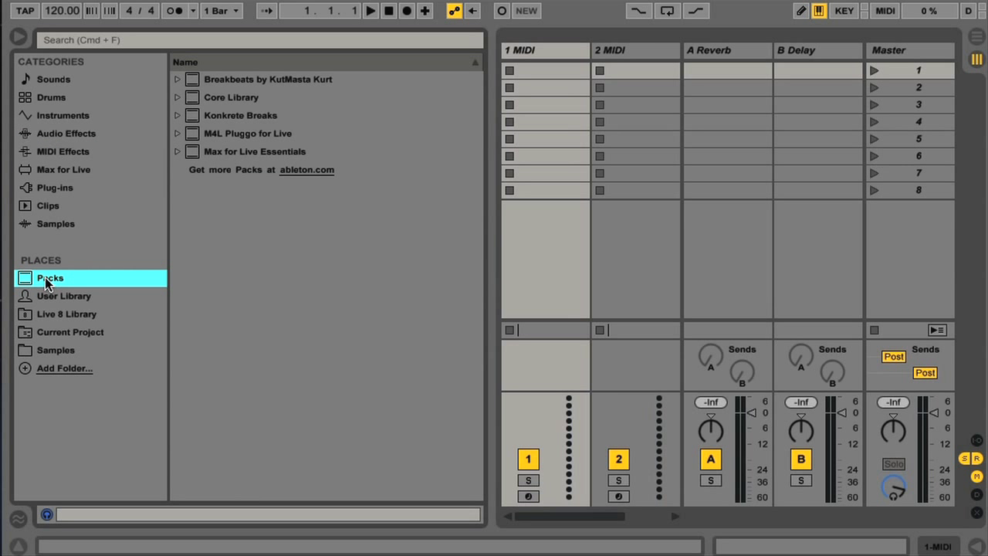
Cycle through Sounds, Drums, Instruments and Audio Effects, ending in the Samples place.
click(64, 78)
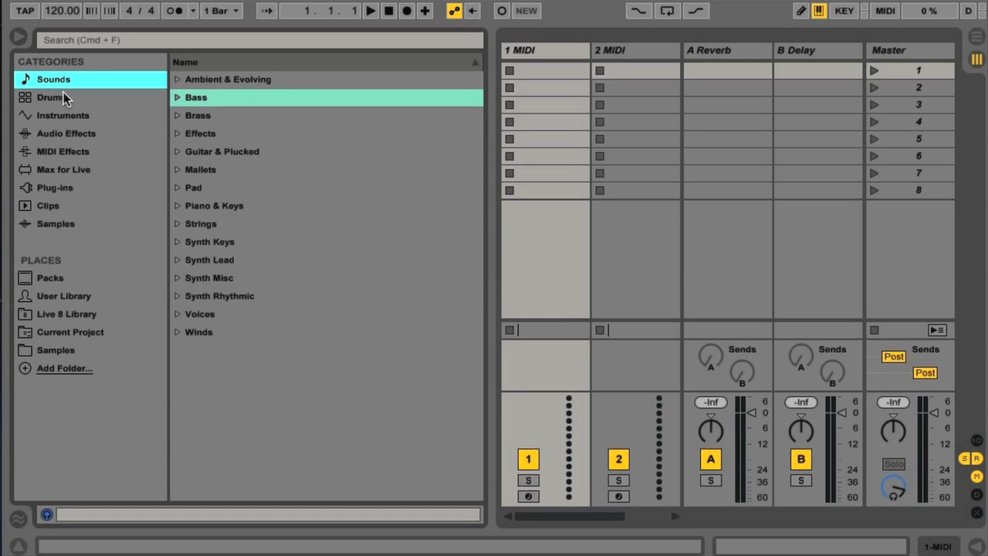
click(60, 98)
click(83, 117)
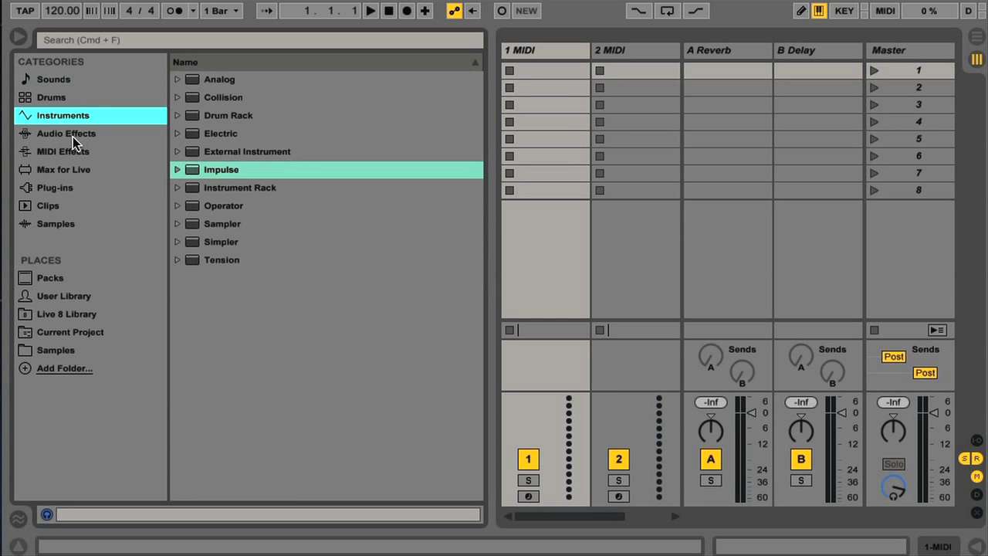
click(62, 134)
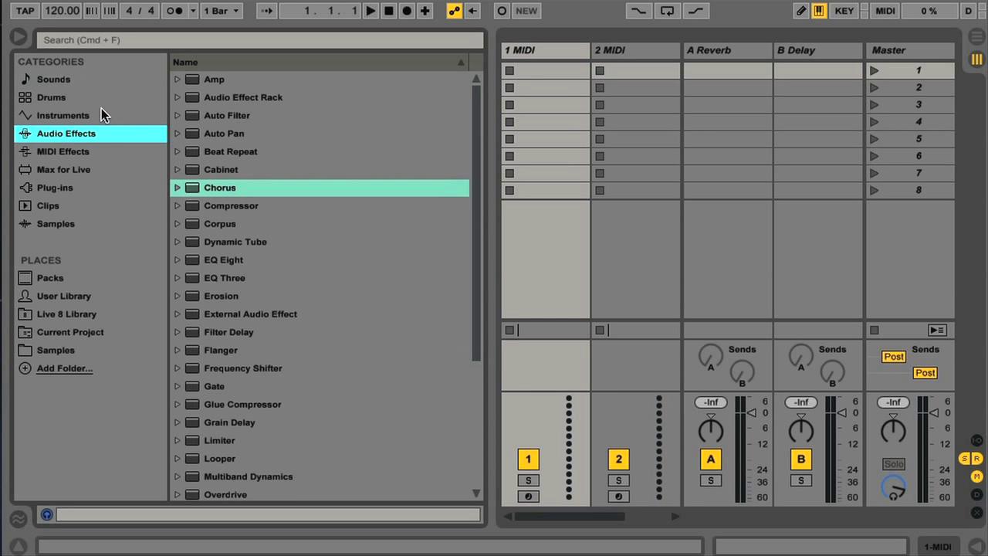
click(61, 353)
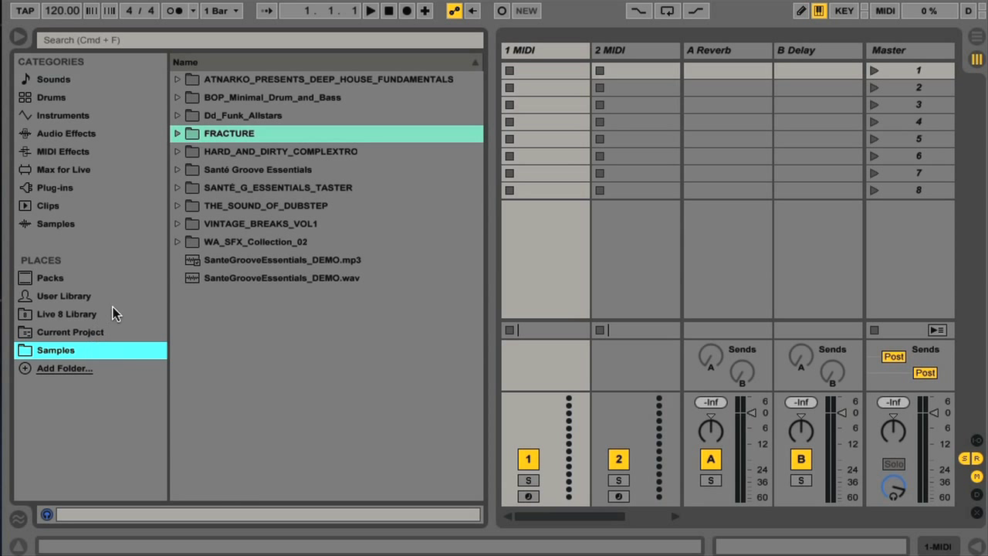
Show Instruments and expand, then collapse, Operator and its Bass presets.
click(65, 85)
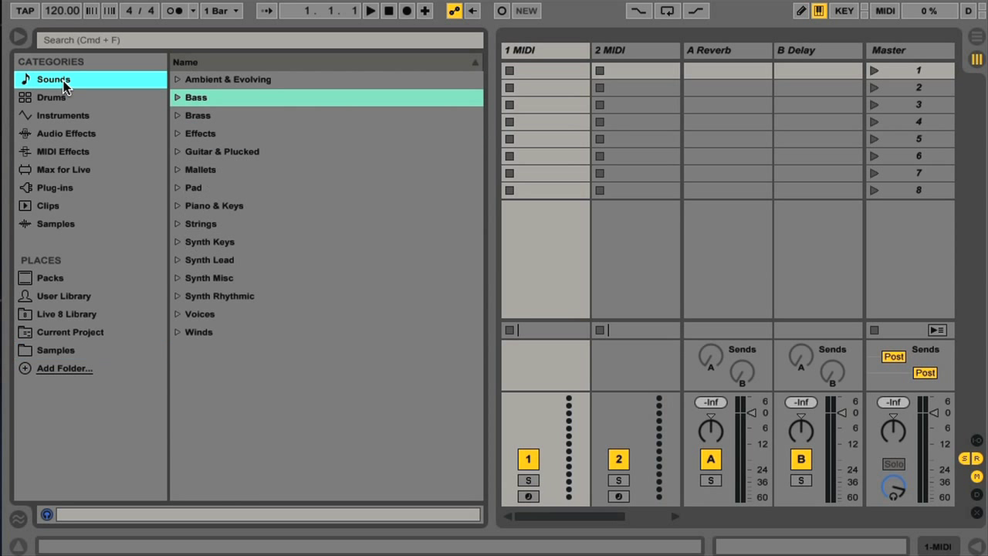
click(60, 116)
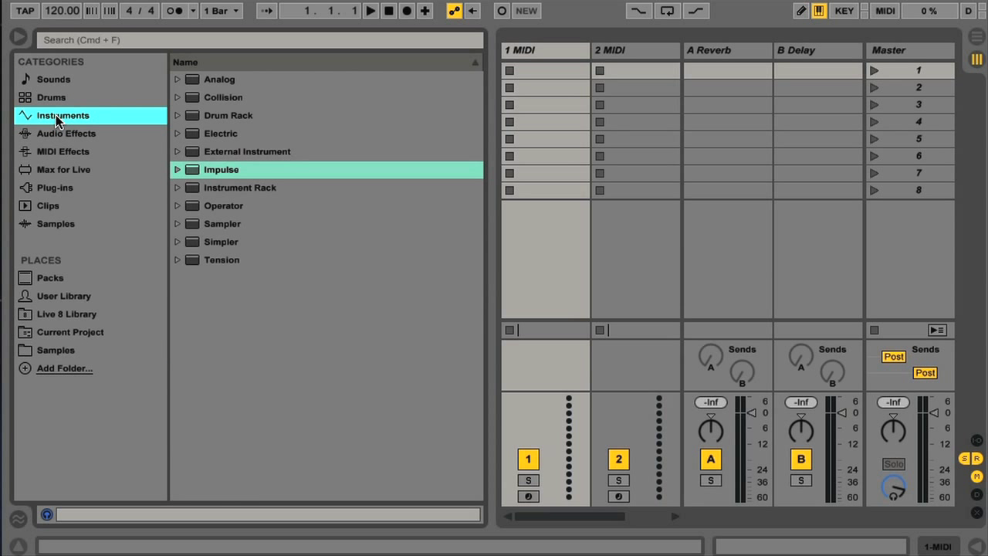
click(176, 206)
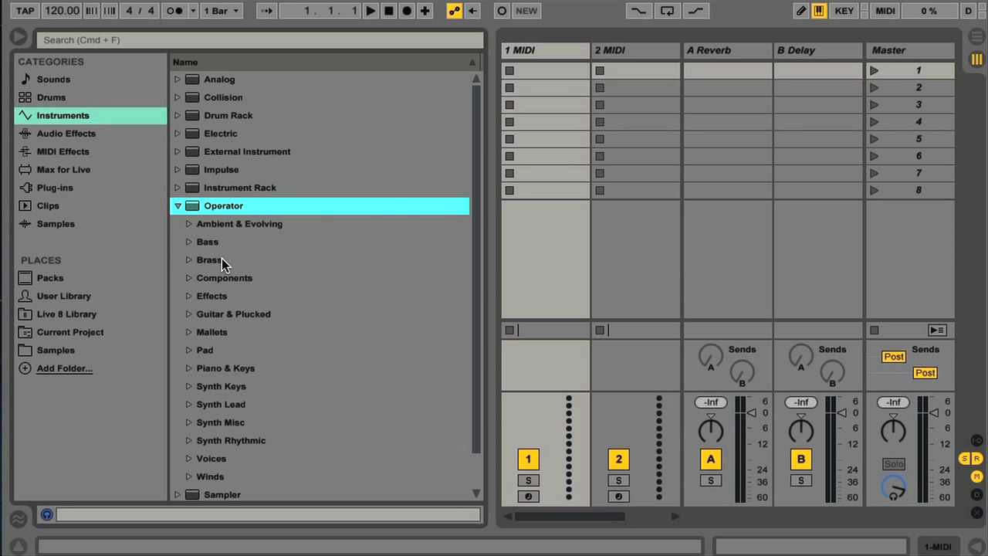
click(188, 242)
click(189, 241)
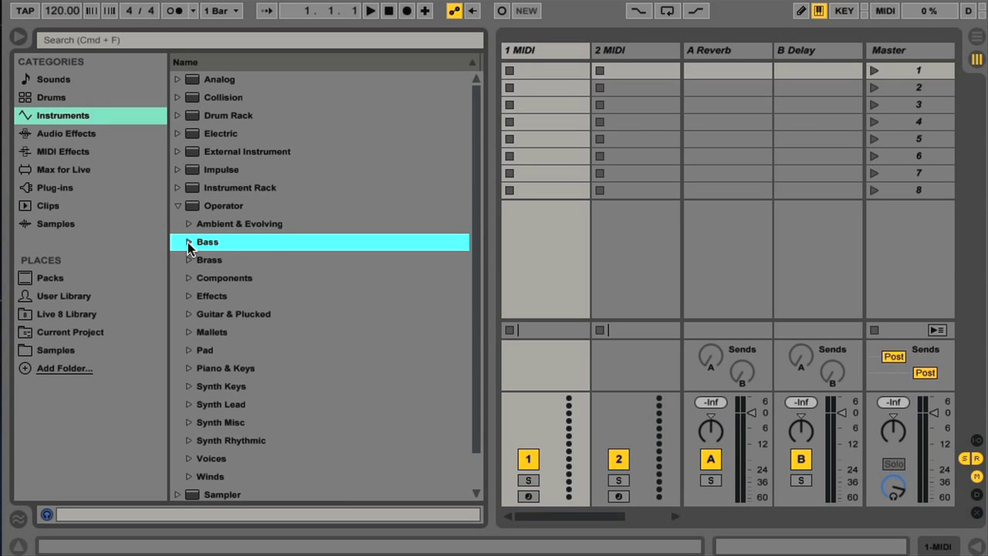
click(175, 205)
Expand and collapse the Electric folder and its Piano & Keys subfolder.
click(176, 132)
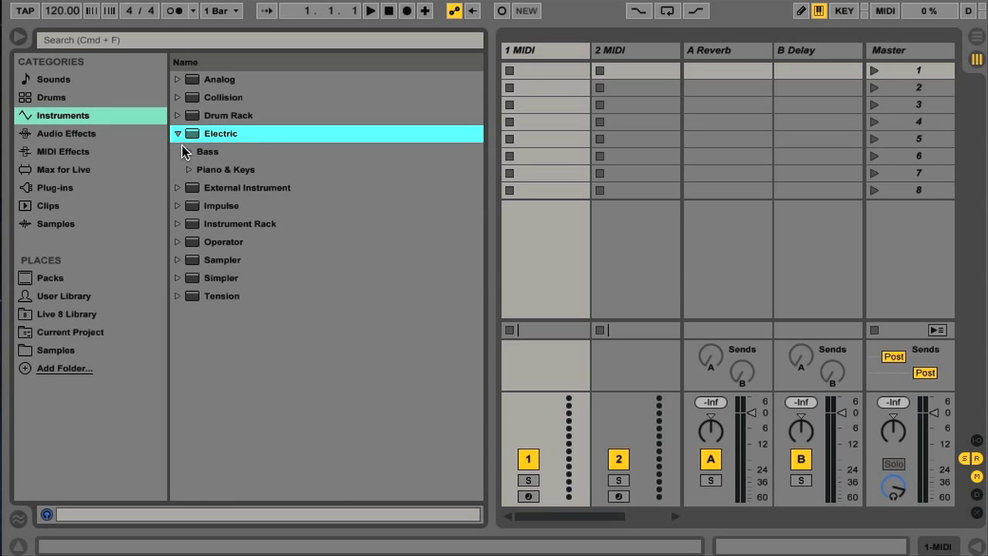
click(190, 170)
click(190, 170)
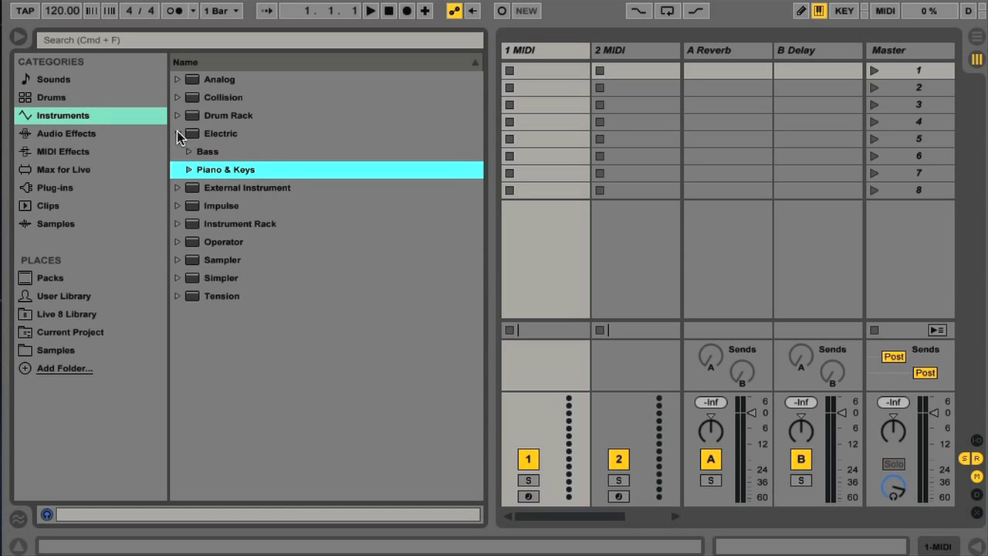
click(177, 132)
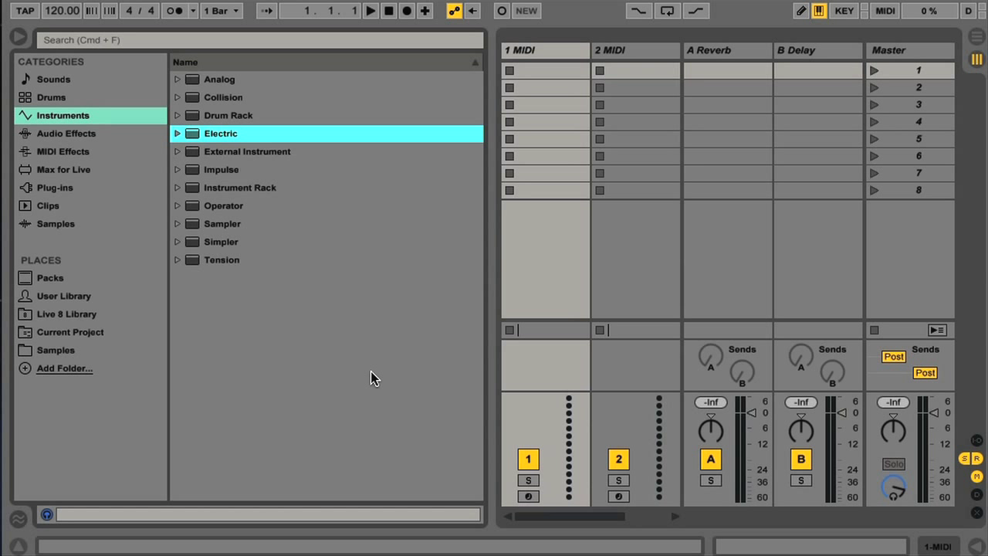
Peek into Sampler with the arrow keys, then move up and expand the Impulse folder.
key(Down)
key(Down)
key(Down)
key(Down)
key(Down)
key(Right)
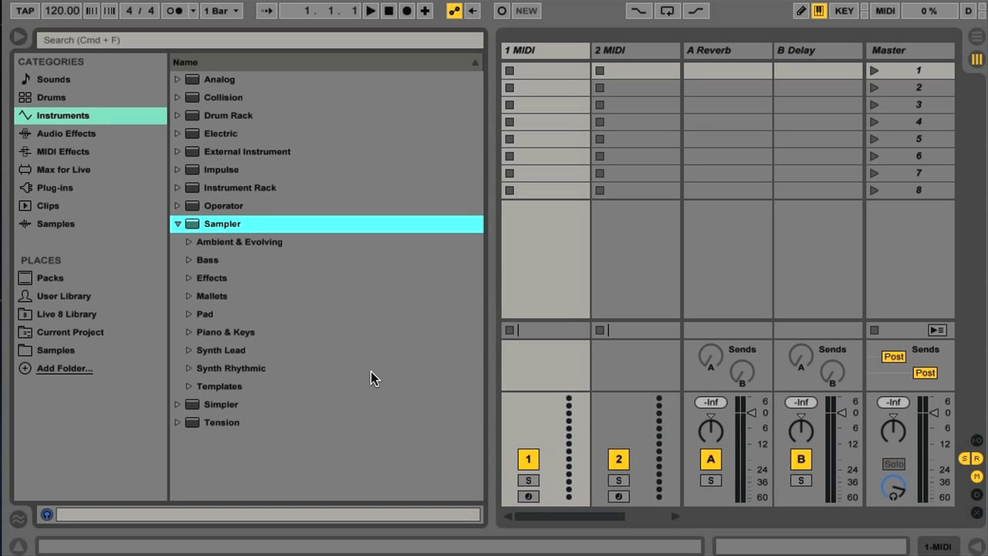
key(Left)
key(Up)
key(Up)
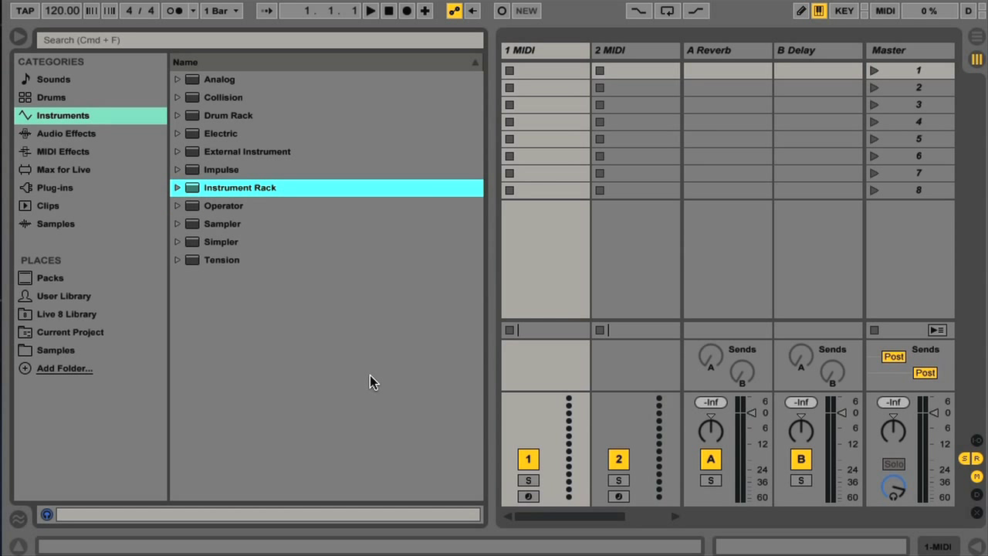
key(Up)
key(Right)
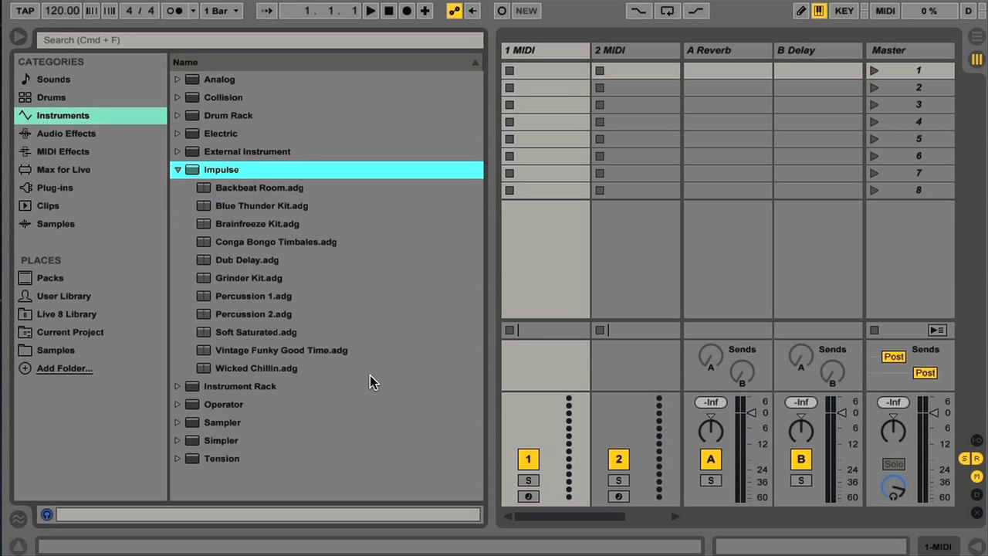
Preview Impulse kits from Backbeat Room through Grinder Kit, returning to Soft Saturated.adg.
key(Down)
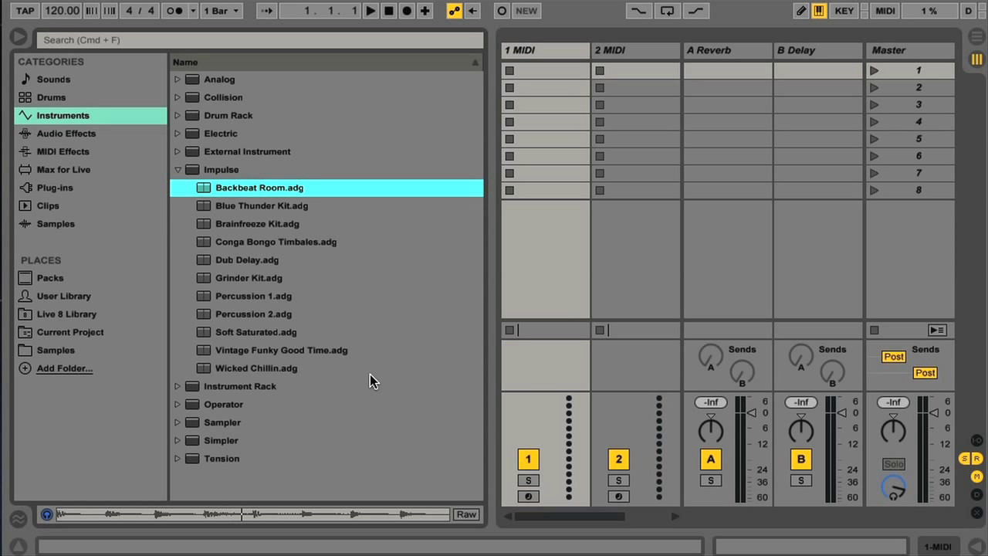
key(Down)
key(Down)
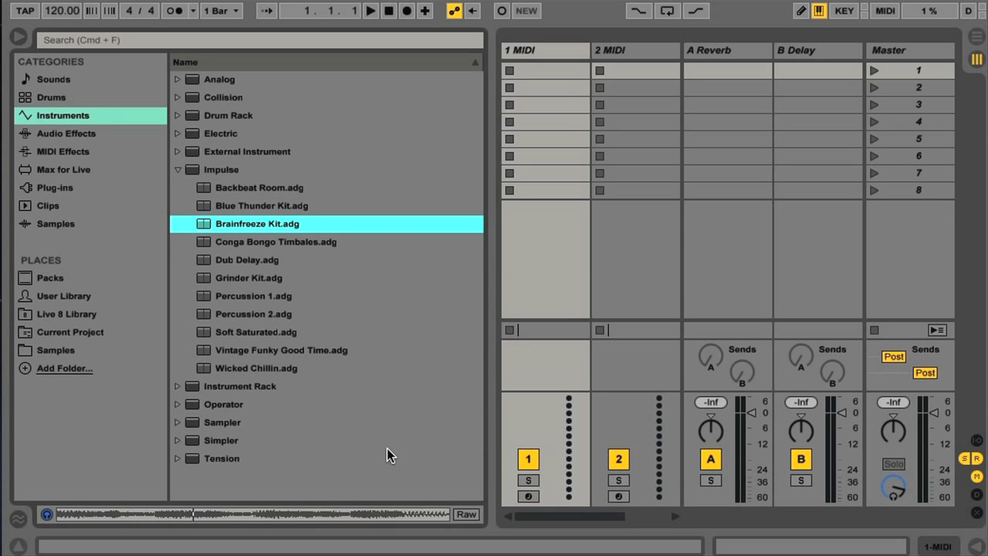
key(Down)
key(Down)
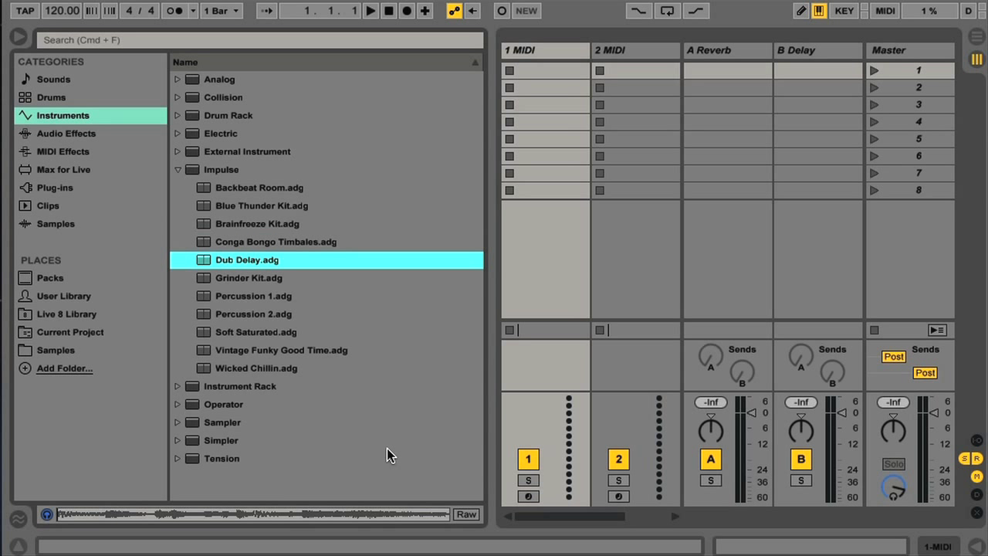
key(Down)
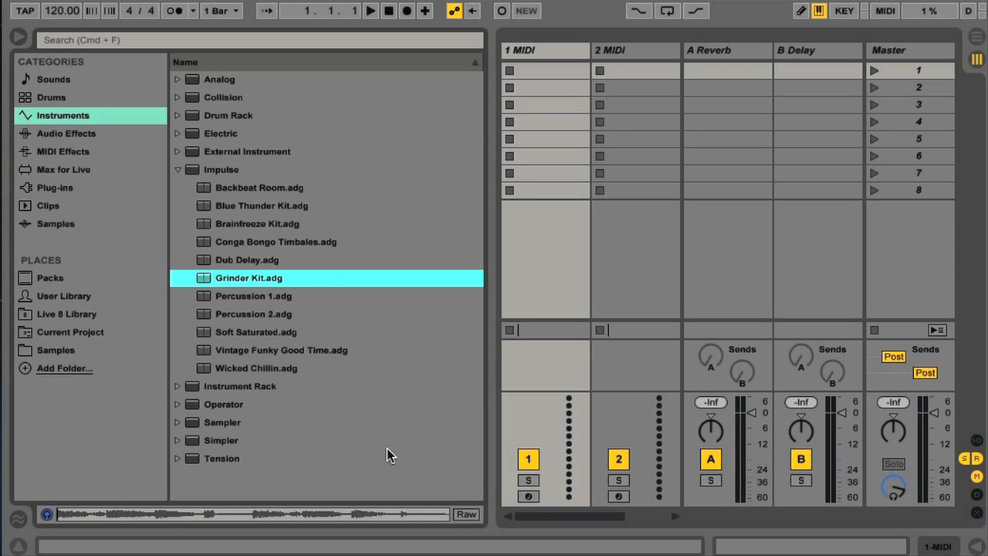
key(Down)
key(Down)
key(Down)
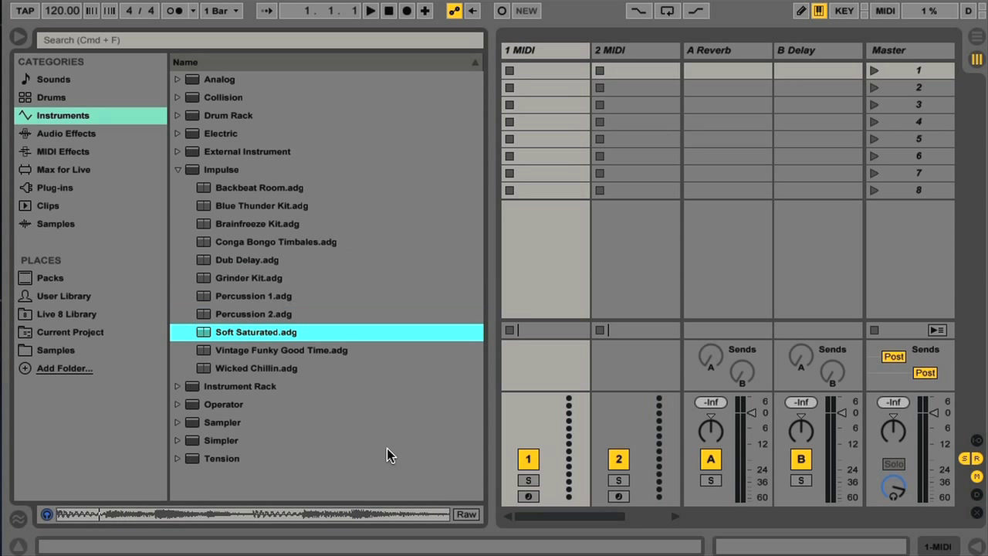
key(Down)
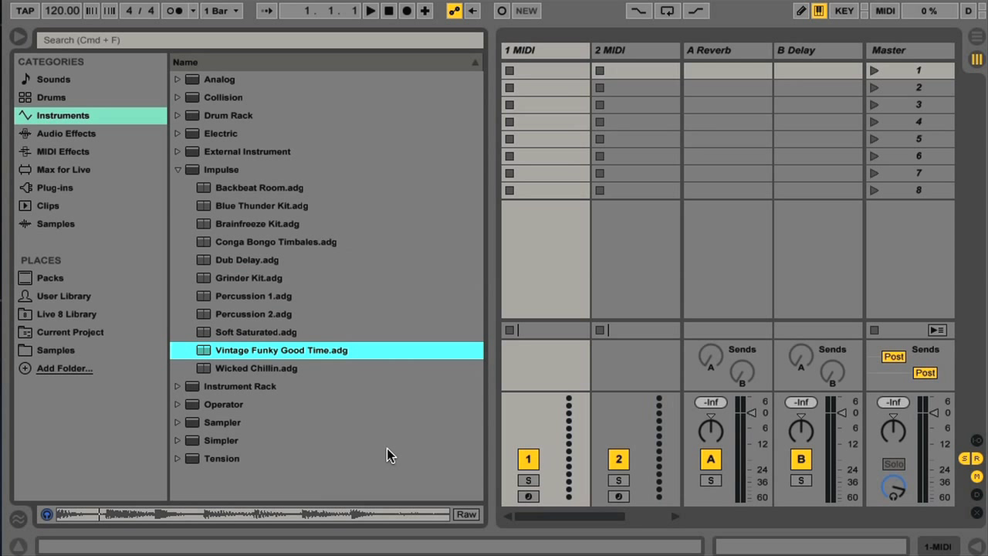
key(Up)
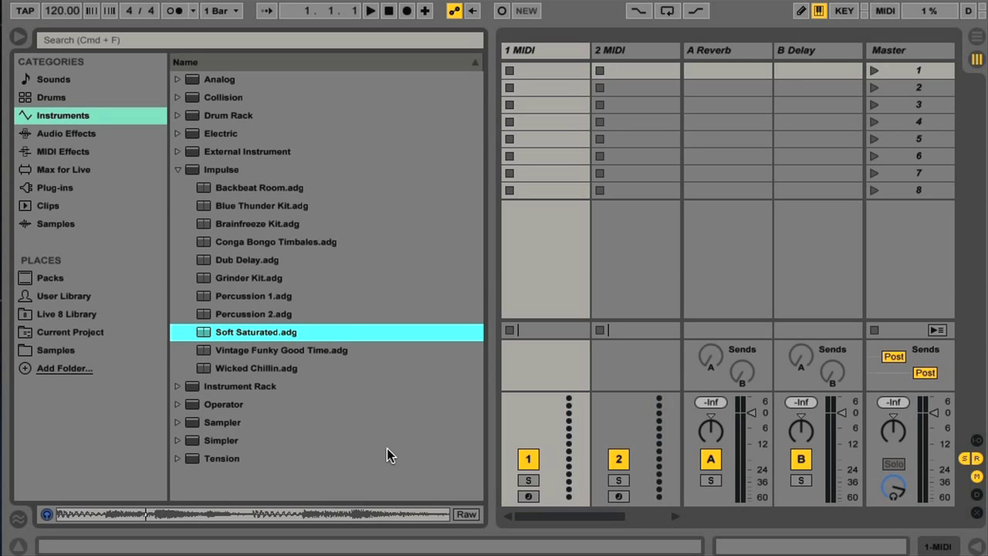
Toggle audio preview off and on, preview Grinder Kit, and lower preview volume to -6.0 dB.
click(49, 514)
click(47, 515)
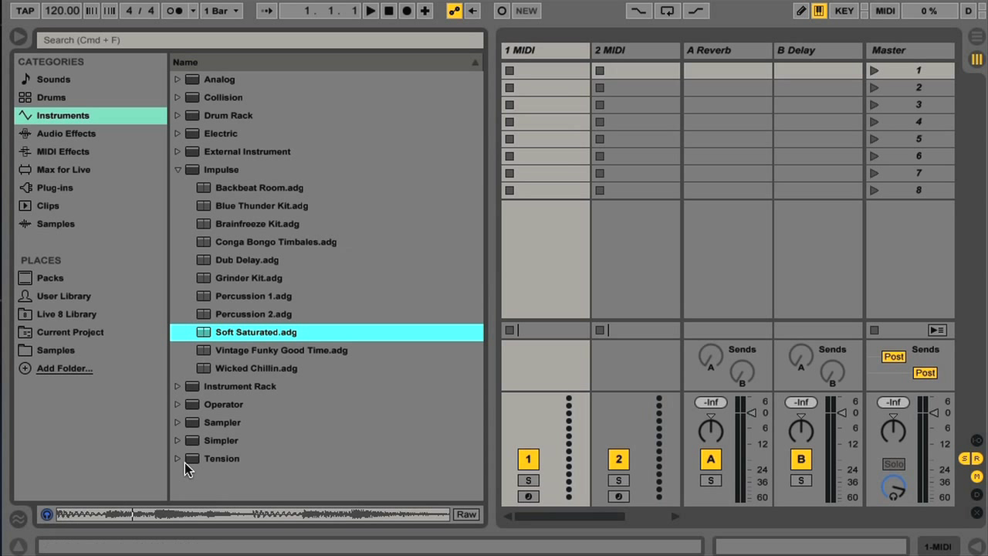
click(245, 280)
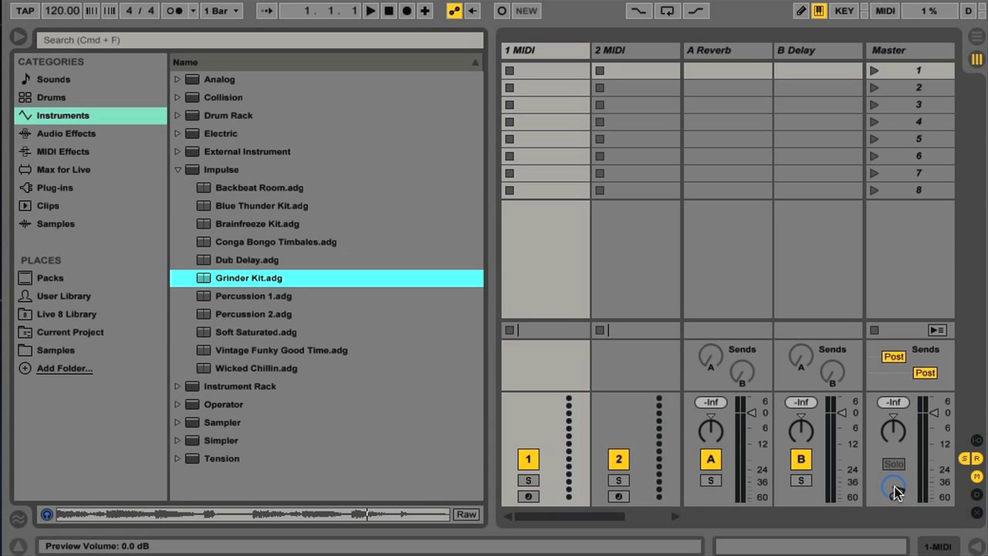
drag(893, 485, 893, 498)
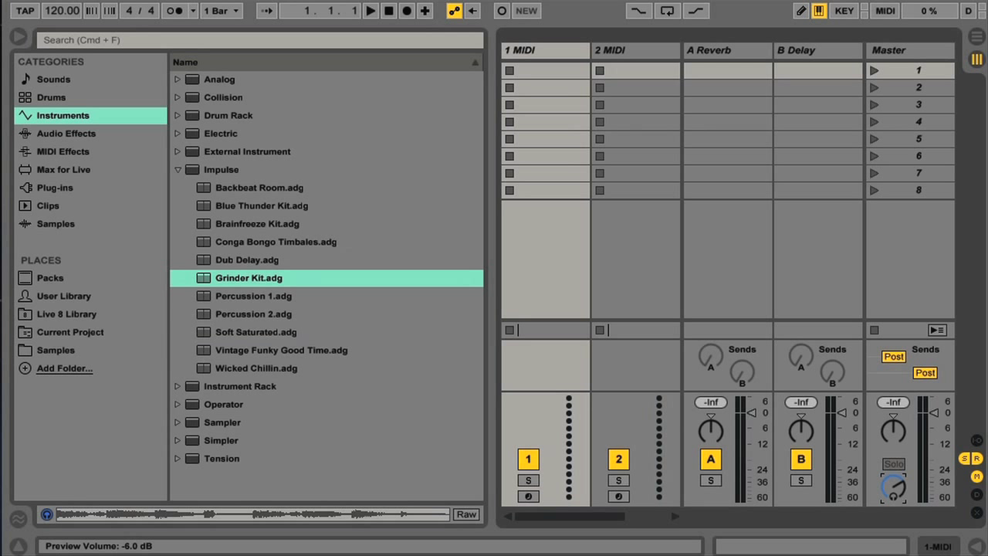
Preview Dub Delay, Vintage Funky Good Time, Conga Bongo Timbales and Soft Saturated kits.
click(246, 261)
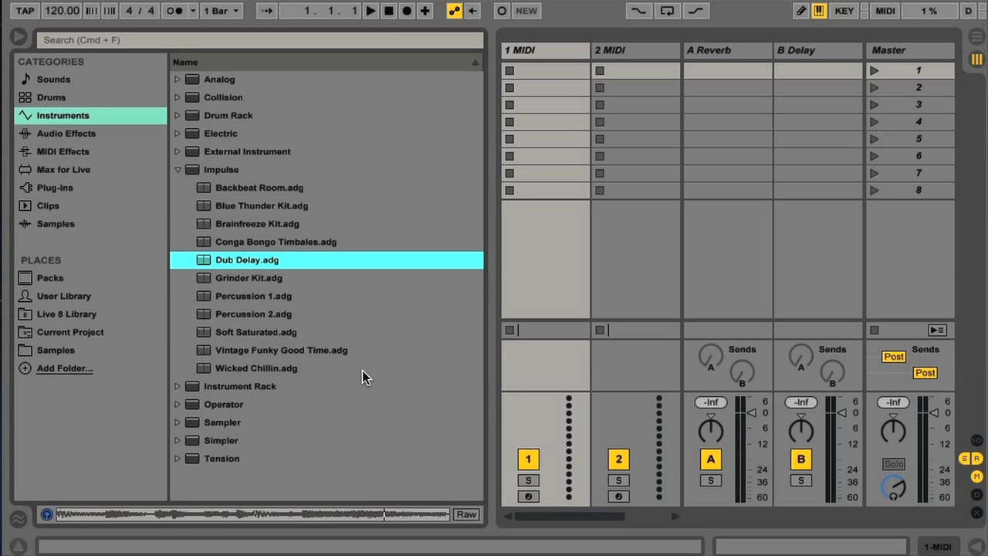
key(Down)
key(Down)
key(Down)
key(Down)
key(Down)
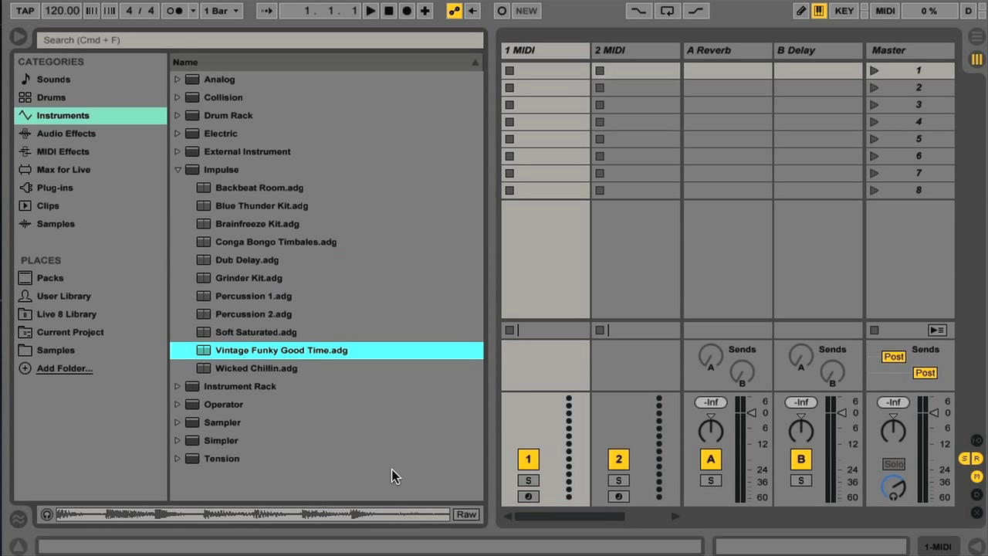
key(Up)
key(Up)
key(Up)
key(Up)
key(Up)
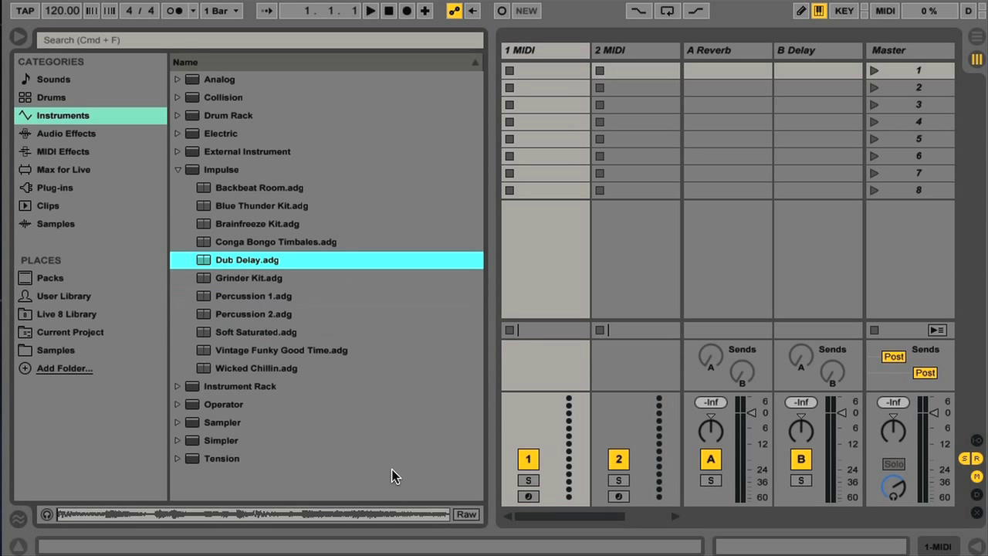
key(Up)
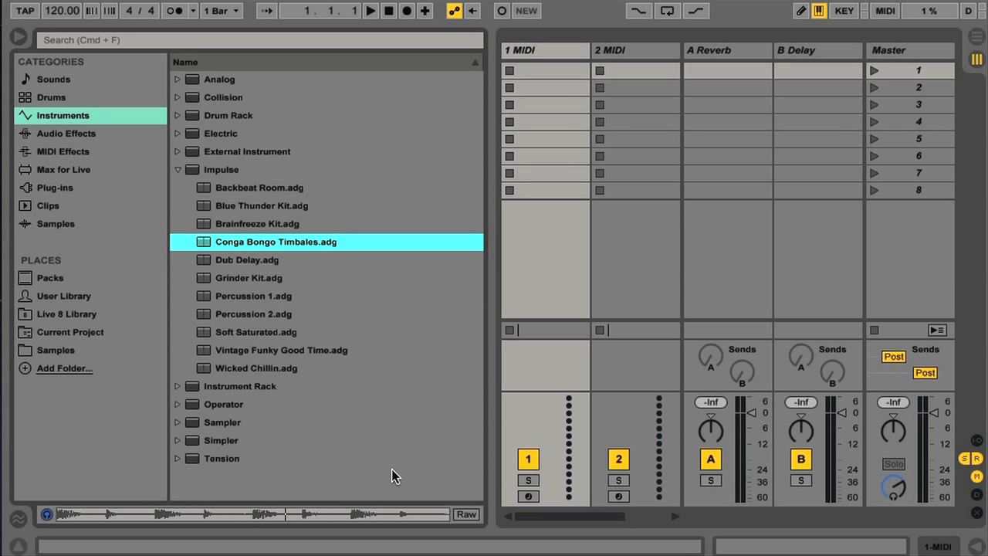
key(Down)
key(Down)
key(Down)
key(Down)
key(Down)
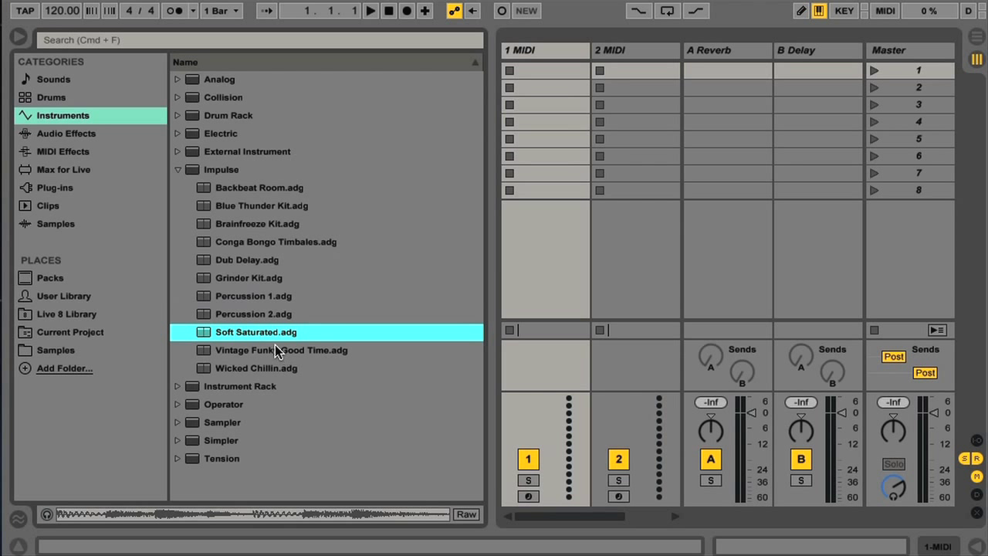
Load Soft Saturated.adg onto MIDI track 1, then browse Sounds starting with Ambient & Evolving.
drag(234, 339, 538, 155)
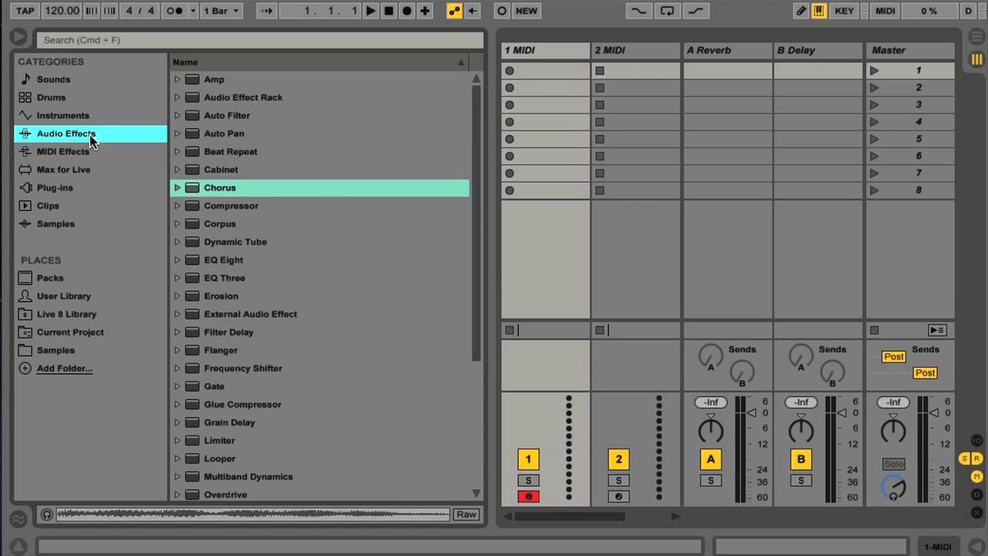
click(57, 78)
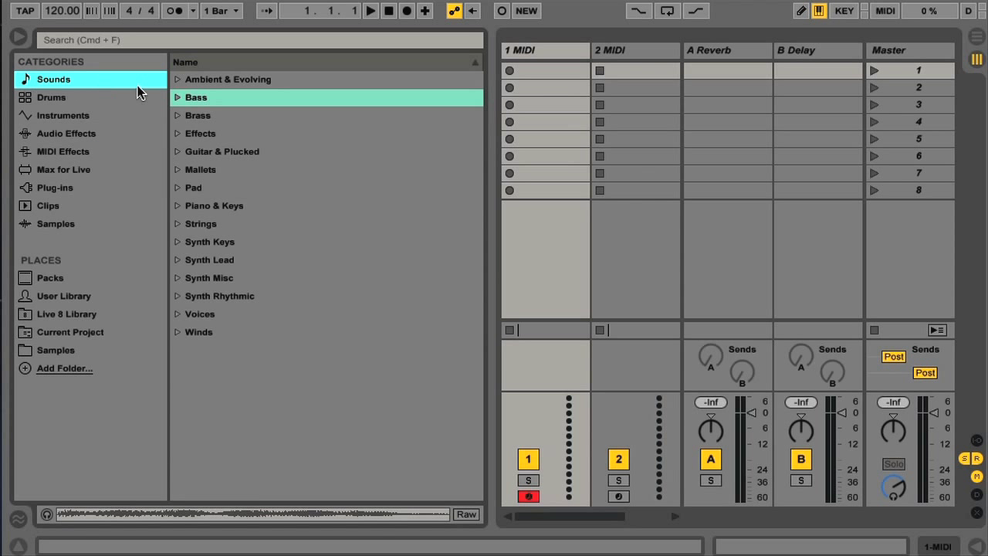
click(251, 80)
Select the Bass, Pad and Strings folders, then expand Bass to list presets like Acid Bass.adv.
click(249, 99)
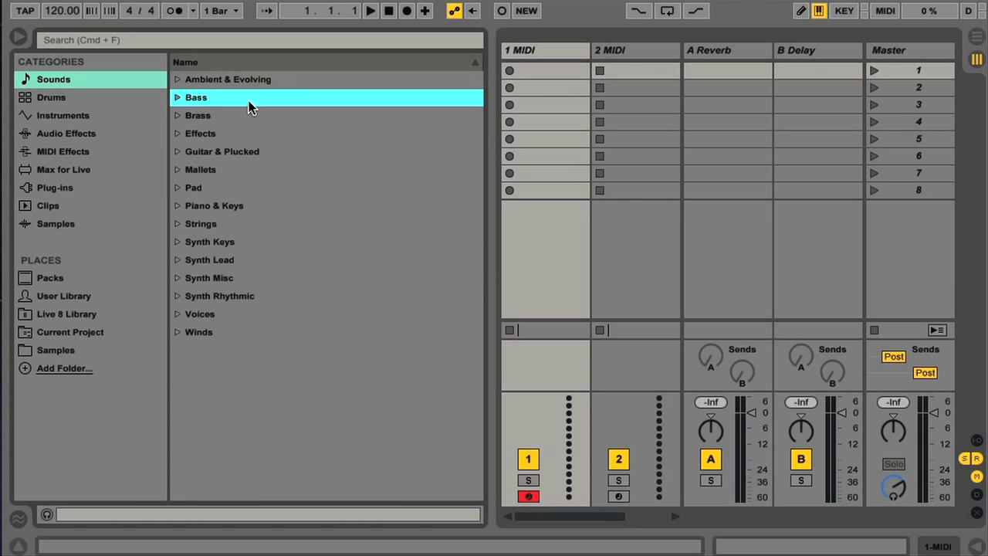
click(271, 188)
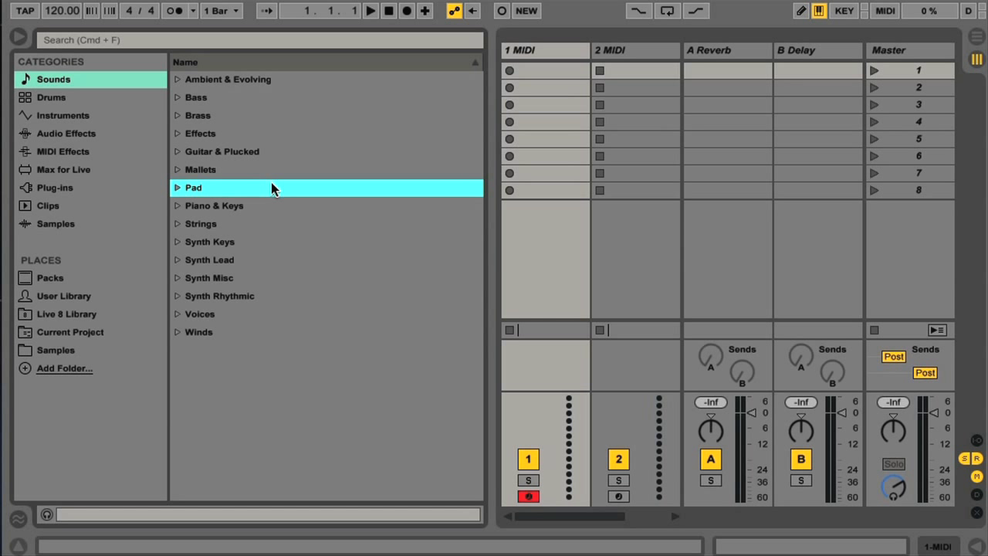
click(257, 227)
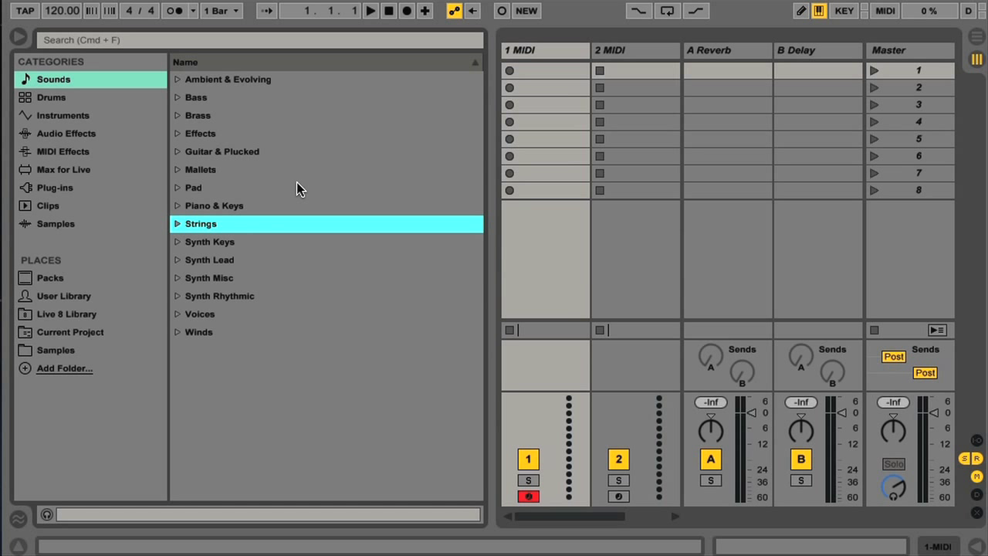
click(177, 99)
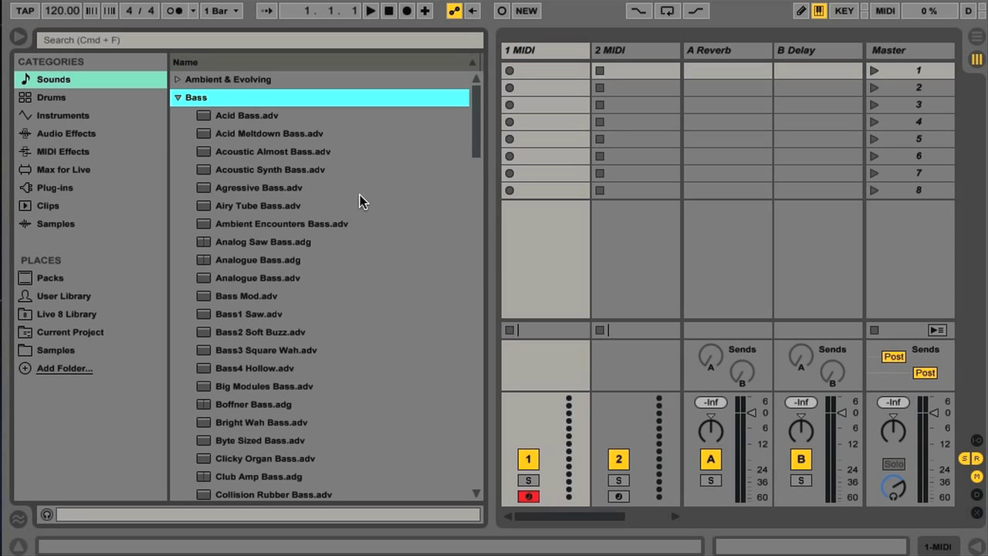
Preview and load Acid Meltdown, Acoustic Almost and Acoustic Synth Bass onto track 1 in turn.
click(253, 136)
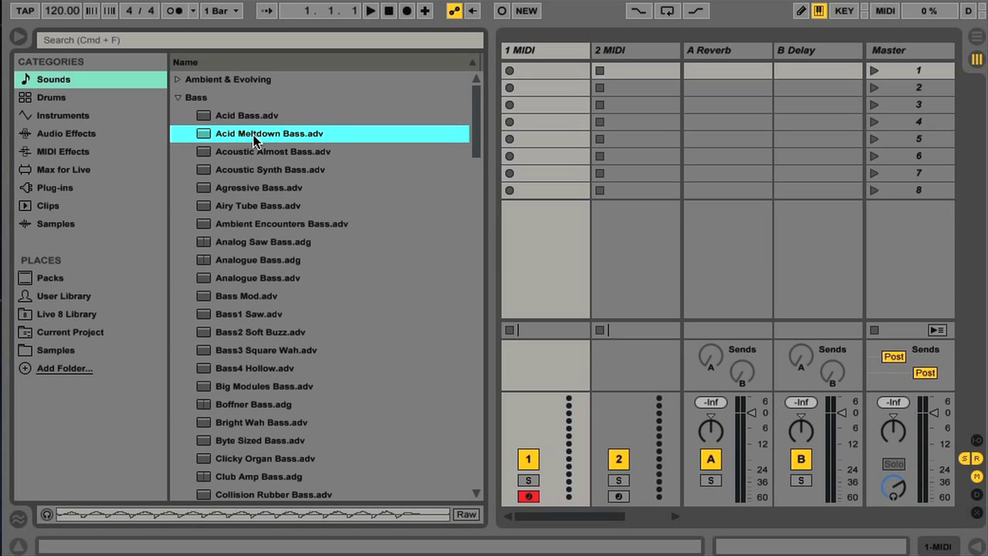
double_click(266, 135)
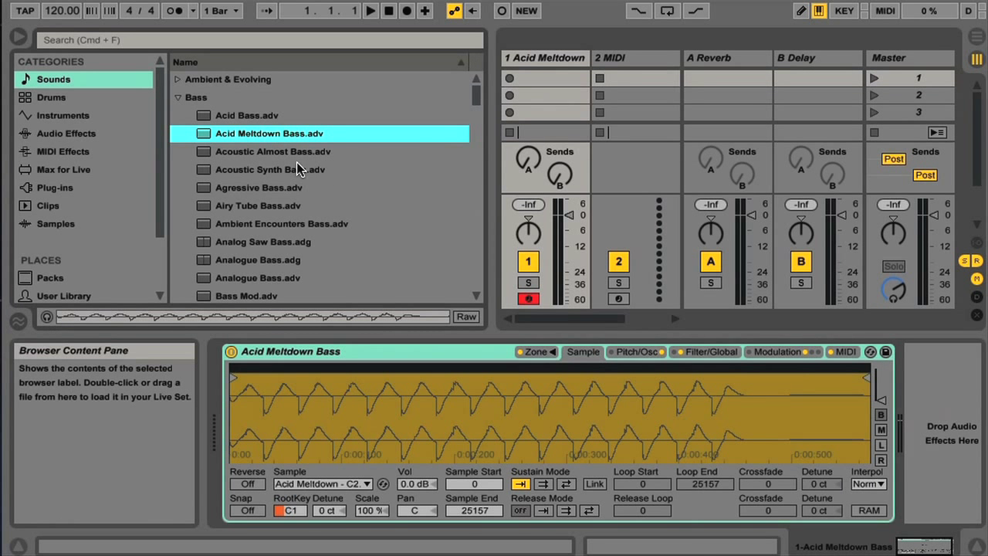
double_click(257, 153)
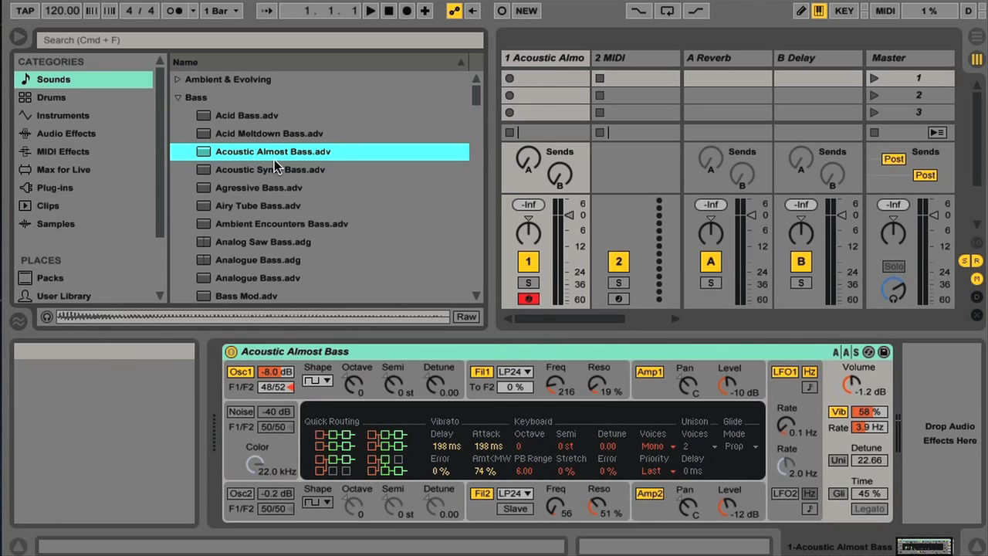
double_click(255, 171)
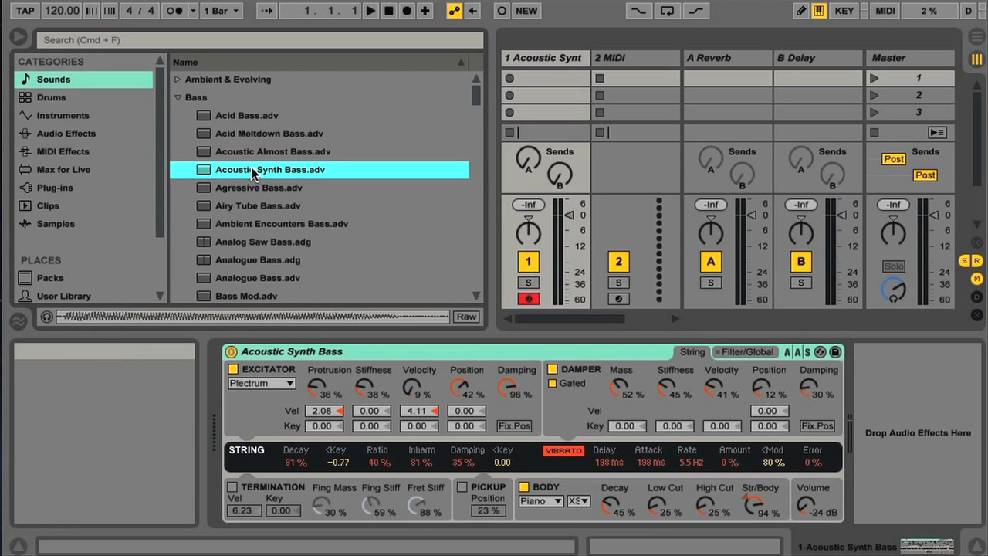
Load Analog Saw Bass and unfold its Dynamic Tube and Cabinet effects in the device chain.
double_click(254, 242)
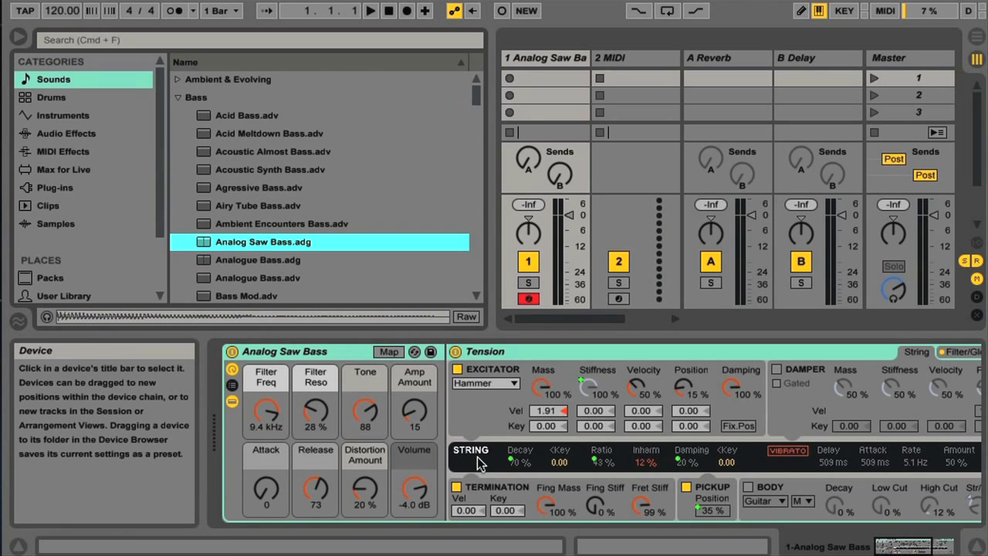
scroll(481, 464, right, 5)
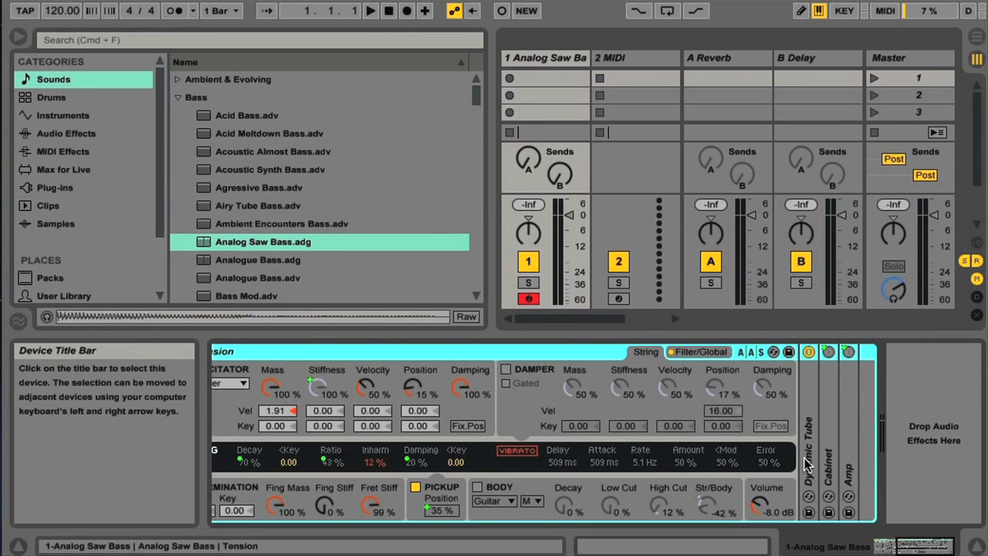
double_click(808, 452)
double_click(828, 457)
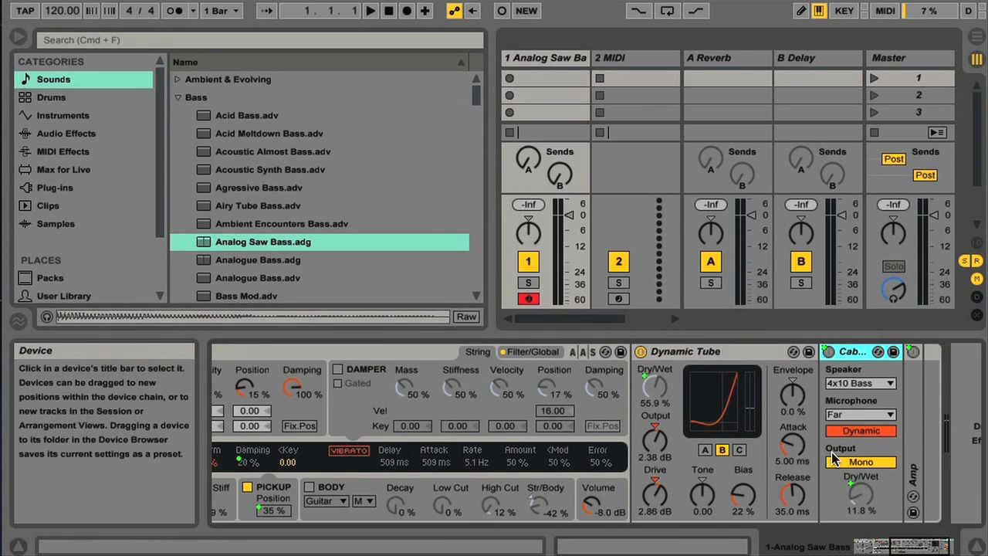
scroll(606, 426, left, 8)
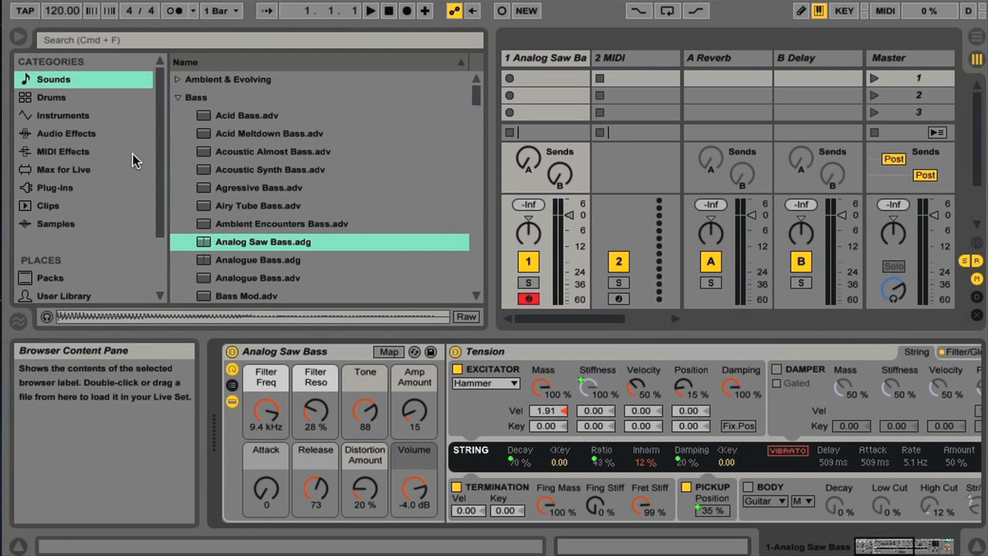
In Instruments, expand the Analog folder and its Bass subfolder, after briefly opening Collision.
click(65, 117)
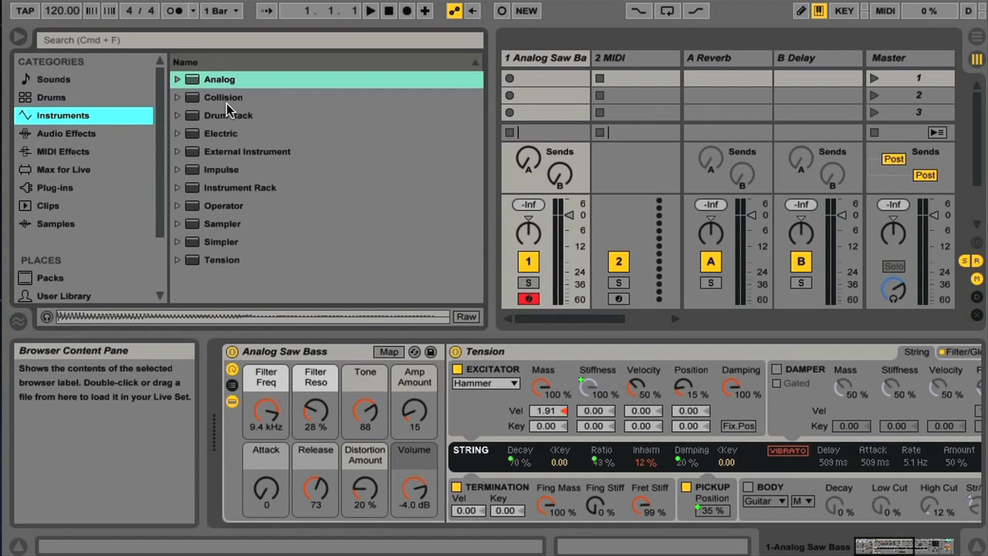
click(177, 98)
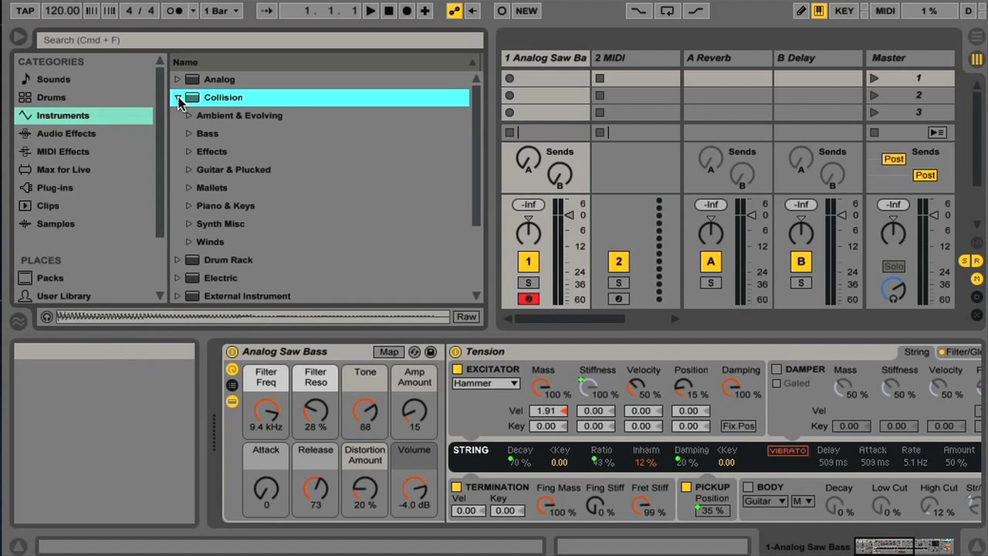
click(178, 98)
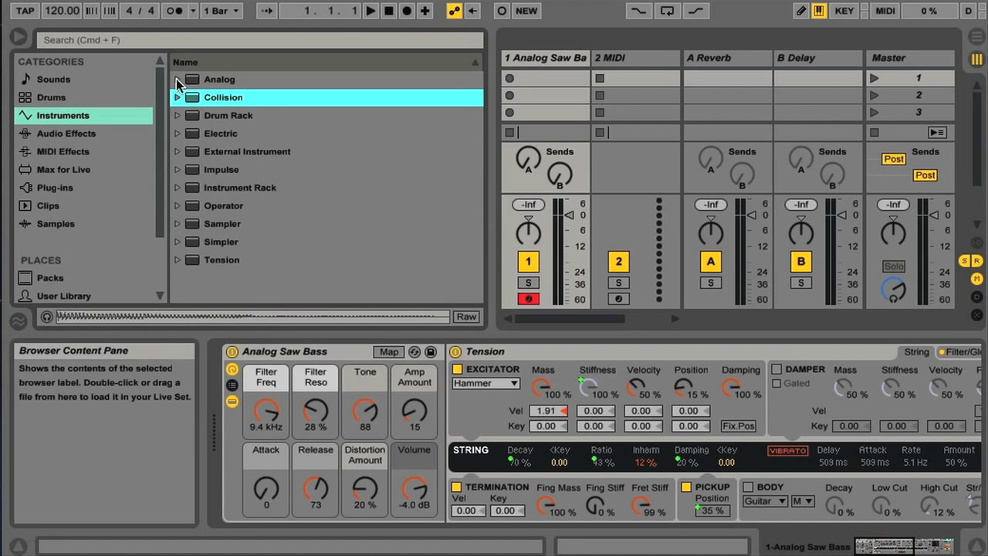
click(177, 80)
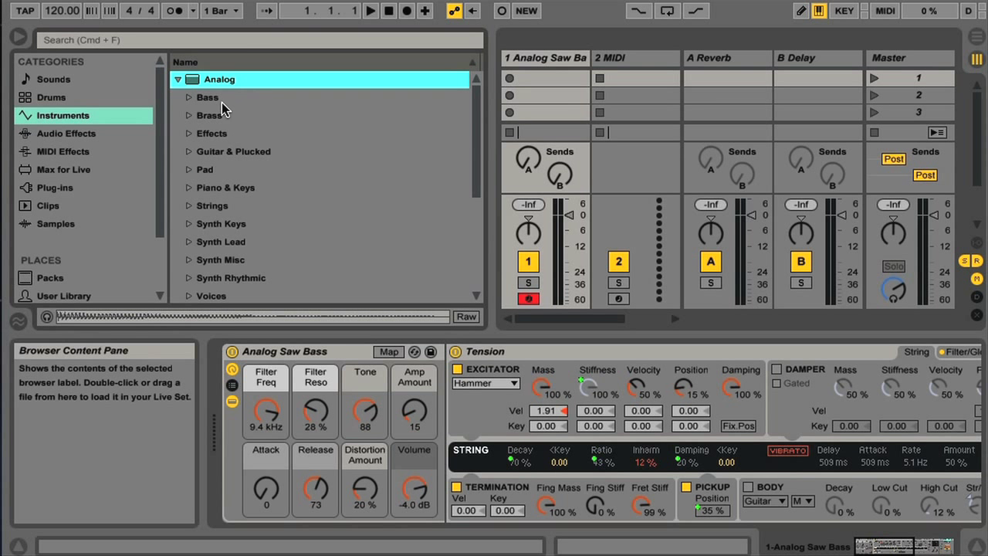
click(200, 98)
click(188, 98)
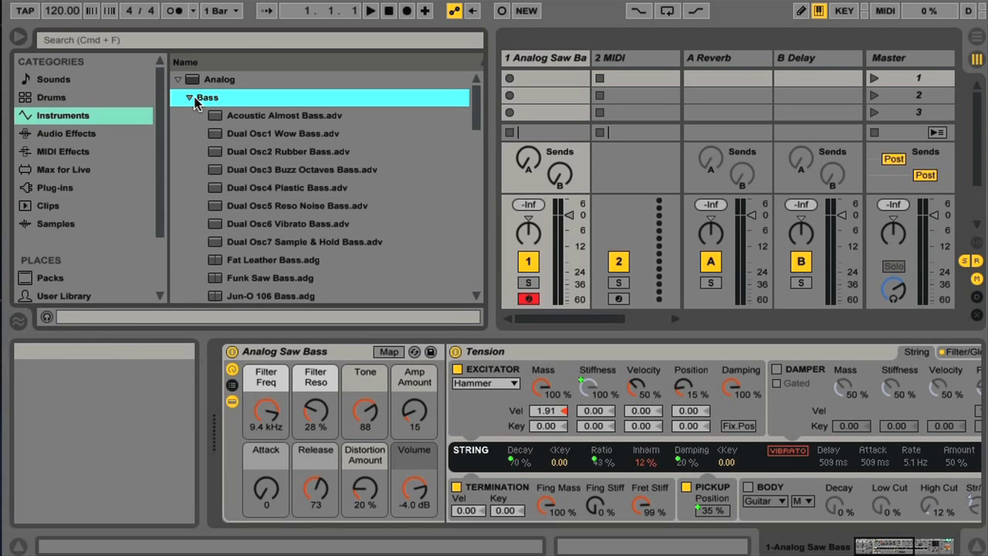
Turn on preview, audition Dual Osc1 Wow Bass and Dual Osc2 Rubber Bass, and load Rubber Bass.
click(48, 317)
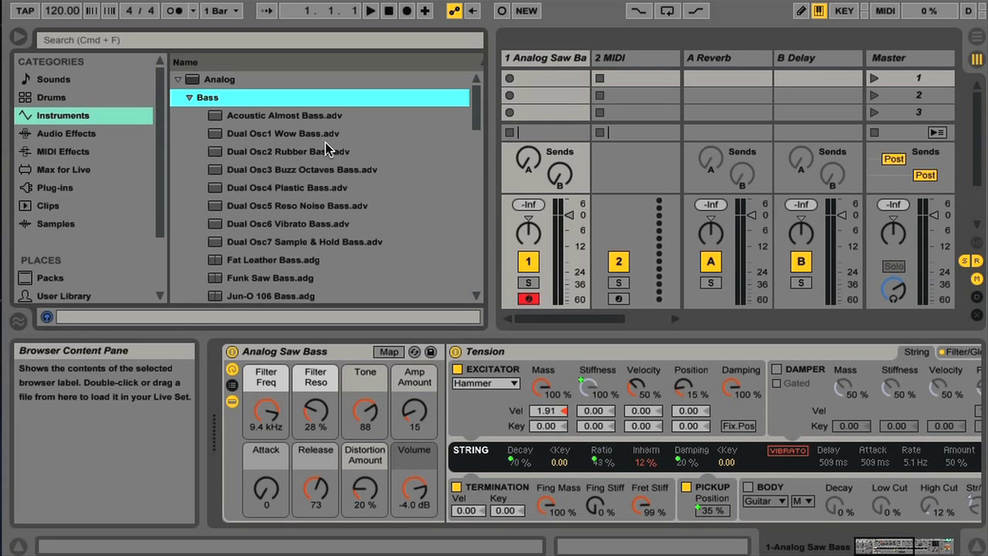
click(315, 132)
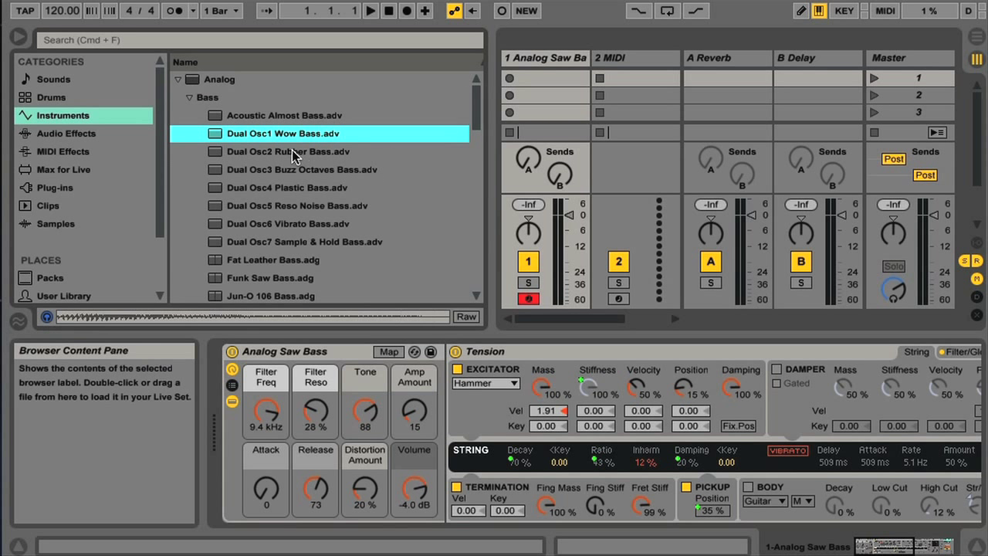
click(295, 154)
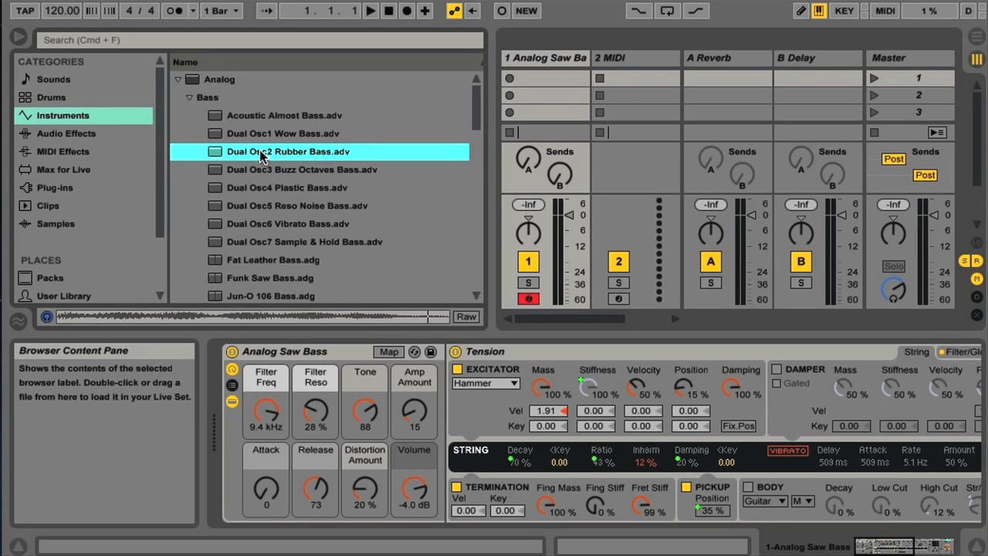
double_click(272, 154)
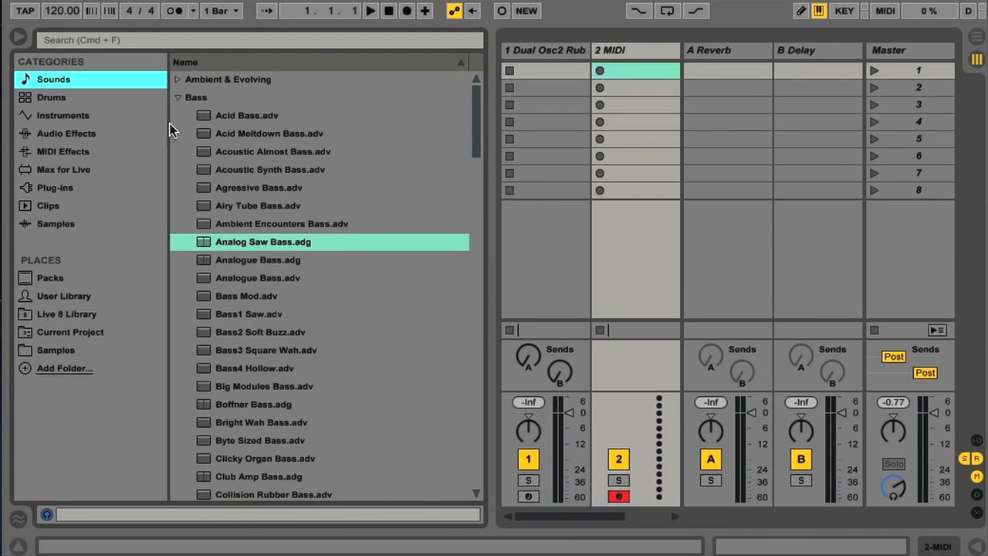
In Drums, preview the Tourette, Telemark, DrumSynth Electro and DrumSynth Electronic kits.
click(123, 96)
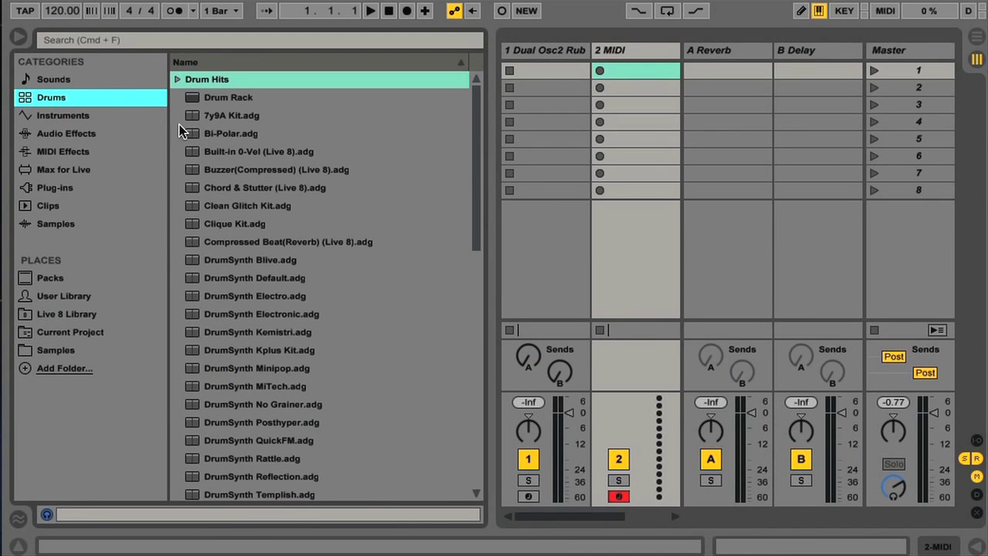
scroll(380, 203, down, 15)
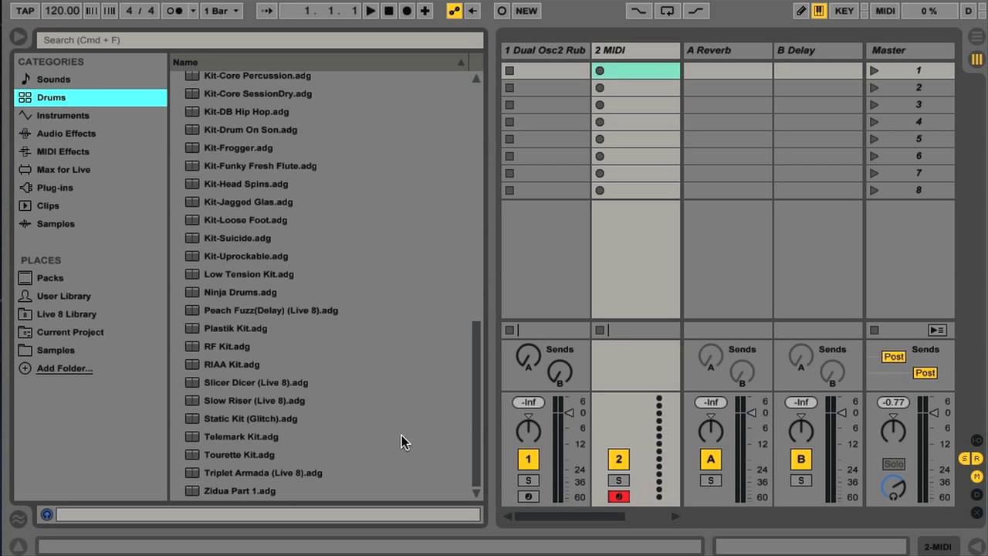
click(258, 454)
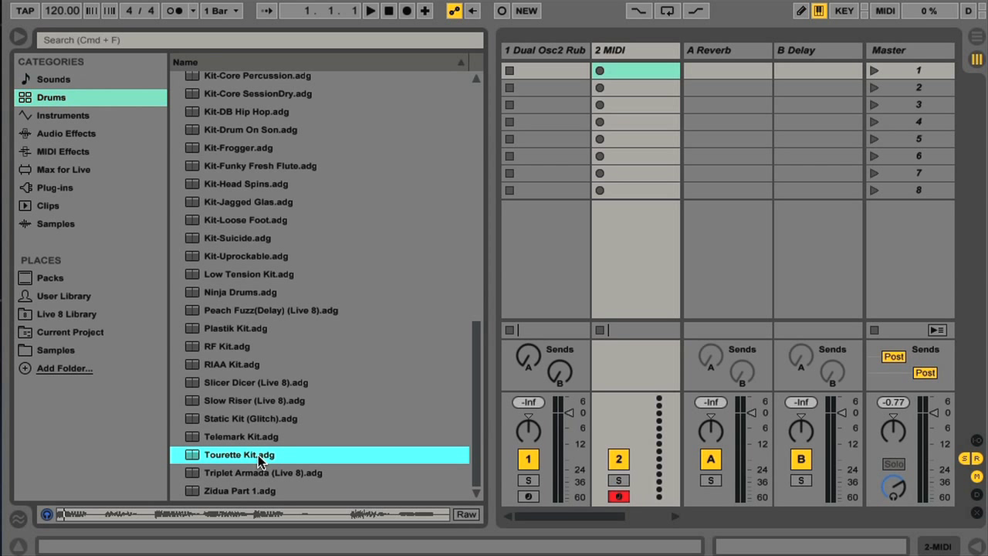
click(346, 441)
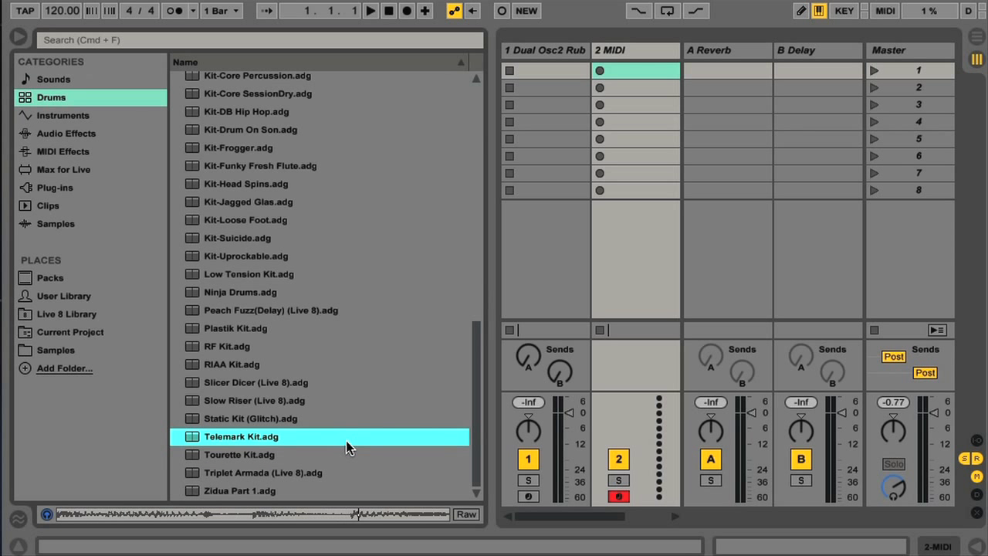
scroll(346, 442, up, 10)
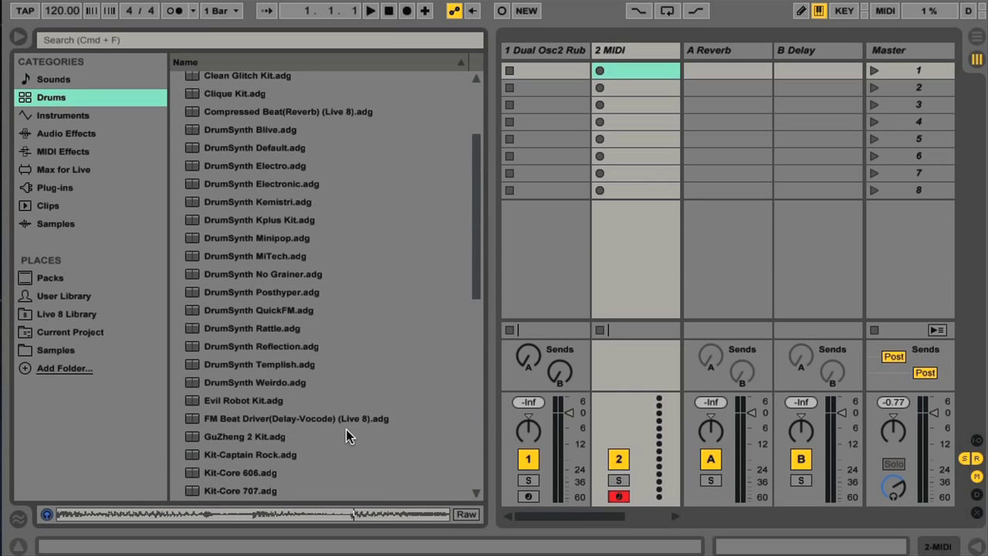
click(266, 165)
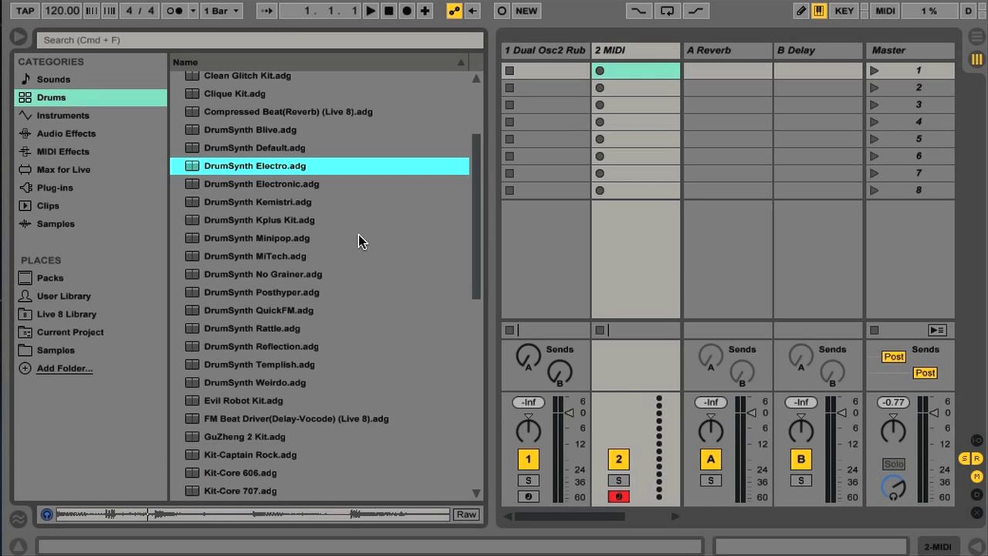
key(Down)
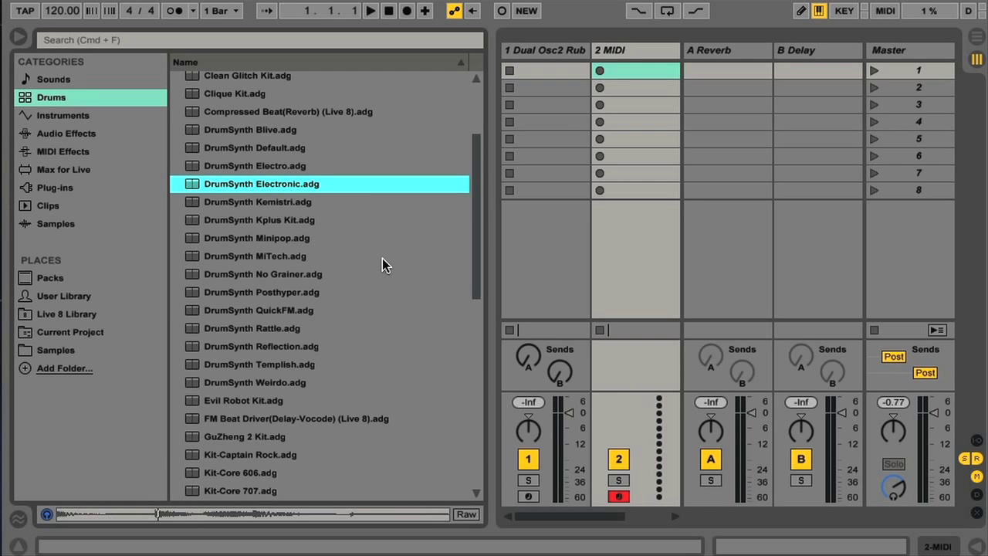
scroll(383, 260, up, 3)
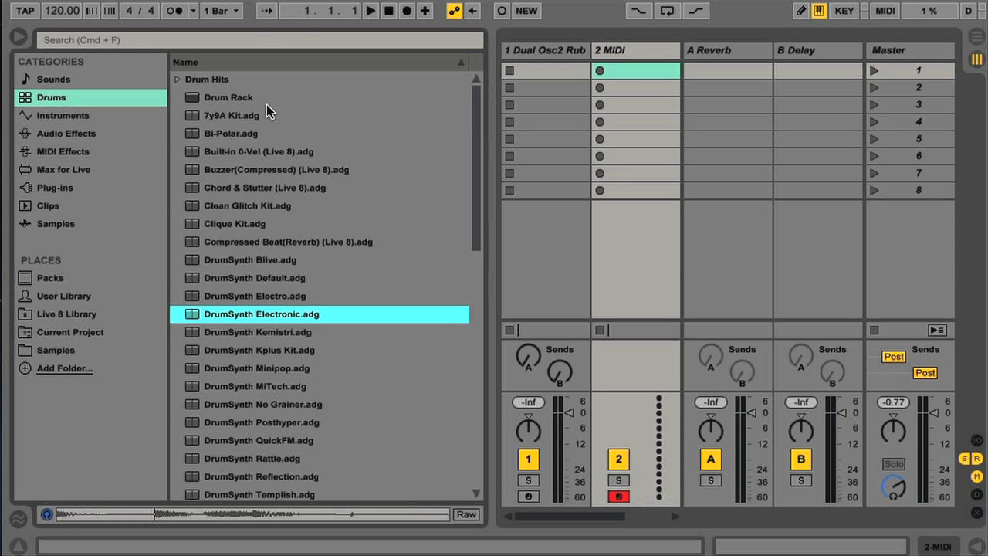
Load an empty Drum Rack onto MIDI track 2 and expand Drum Hits down to the Clap folder.
double_click(230, 96)
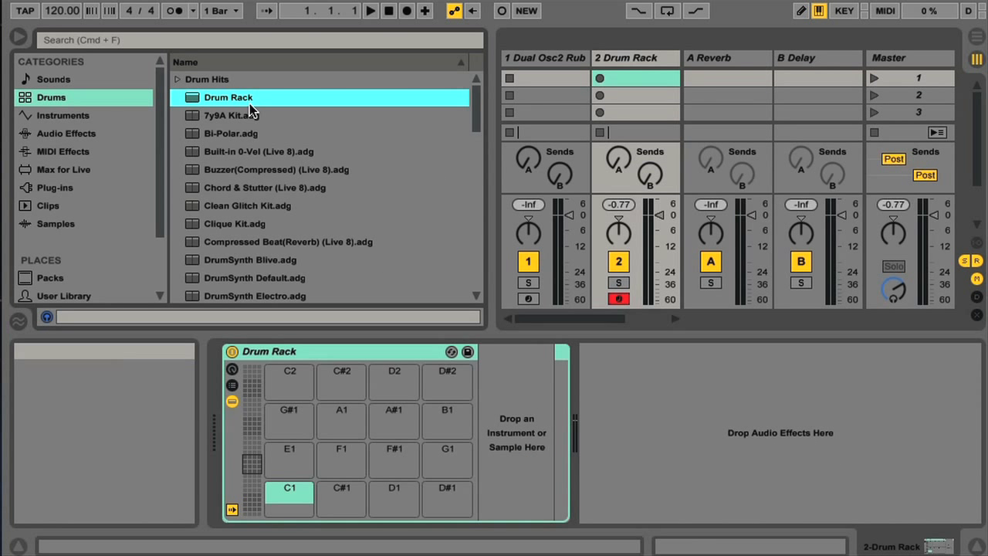
click(177, 79)
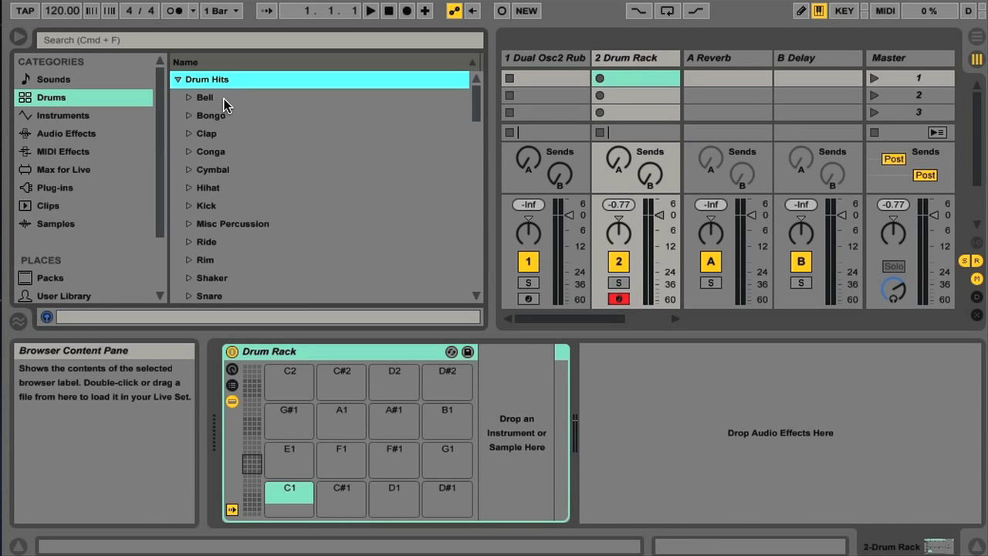
click(187, 115)
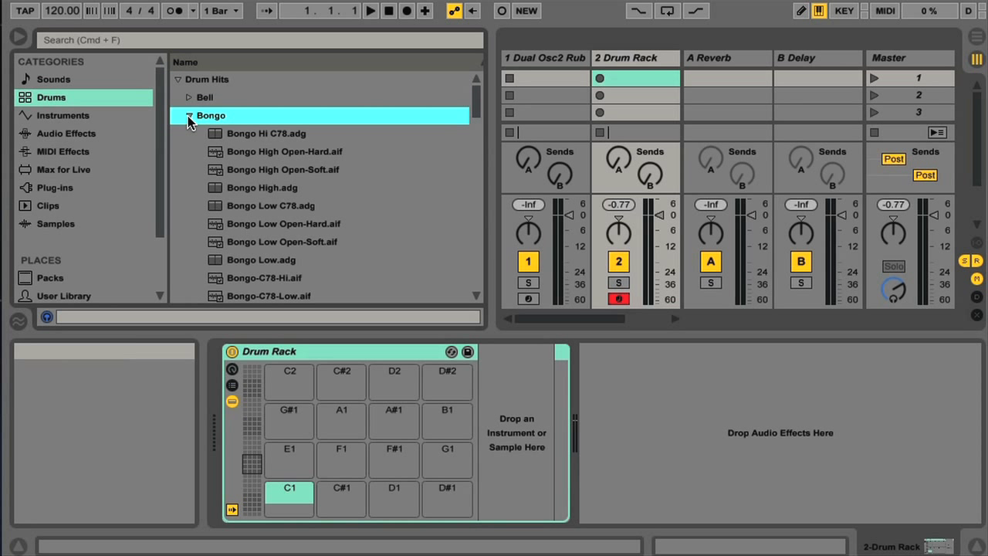
click(188, 117)
click(187, 133)
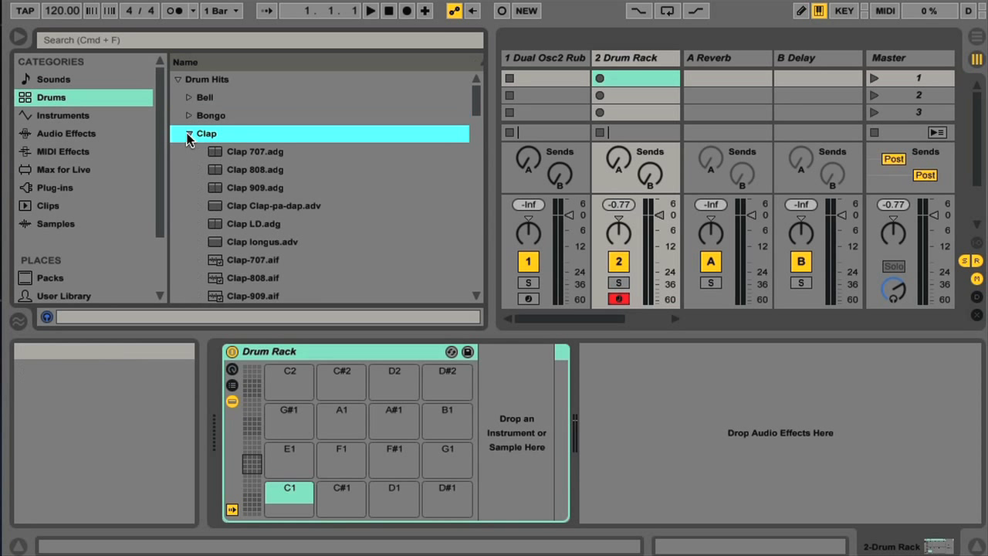
Audition the 707 and 808 clap samples and presets, then drop Clap 707.adg on pad C1.
click(268, 259)
click(263, 280)
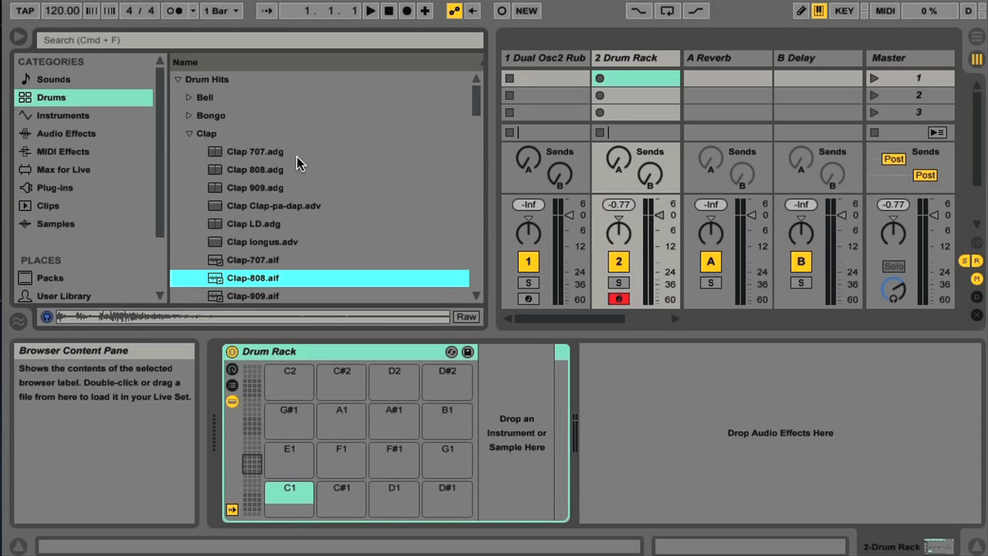
click(255, 153)
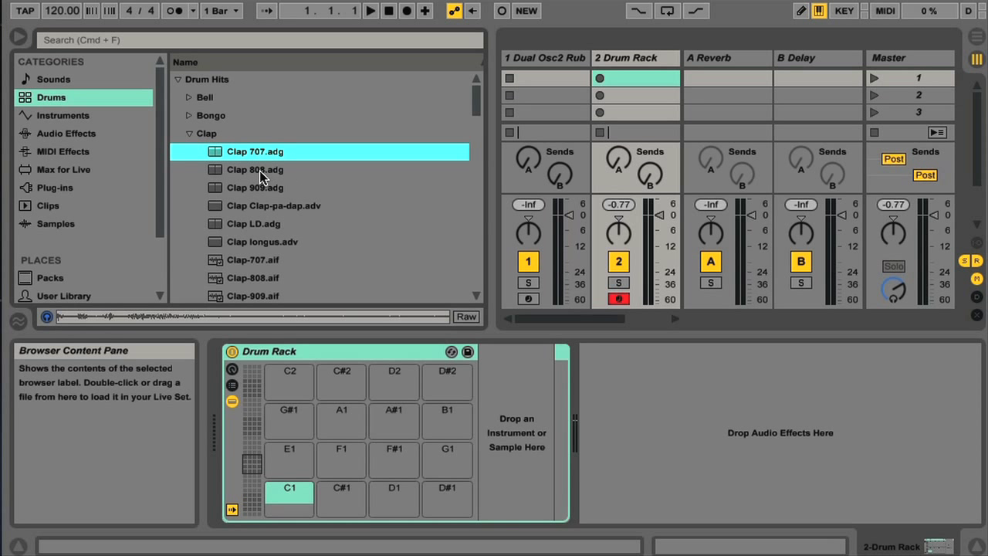
click(261, 171)
click(257, 153)
drag(244, 153, 384, 507)
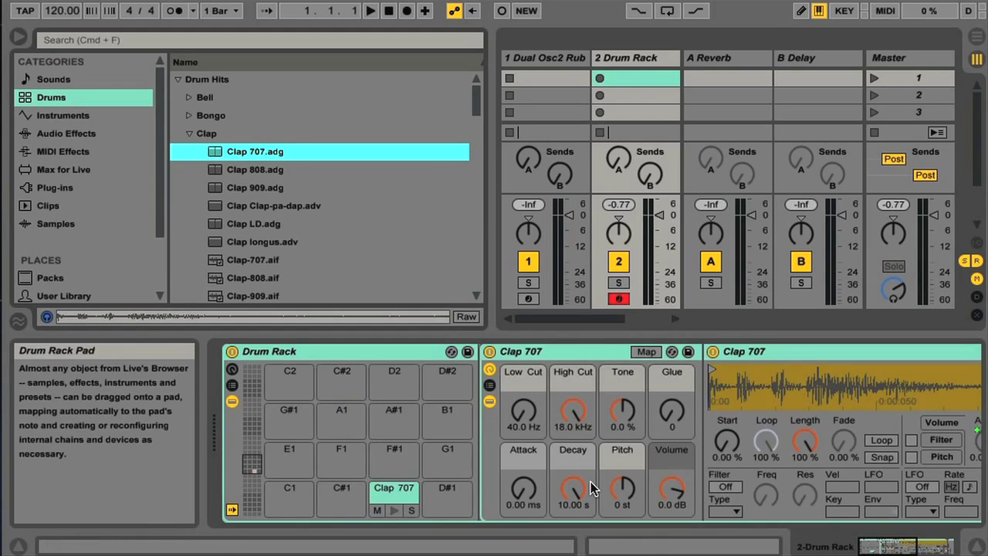
scroll(591, 482, right, 3)
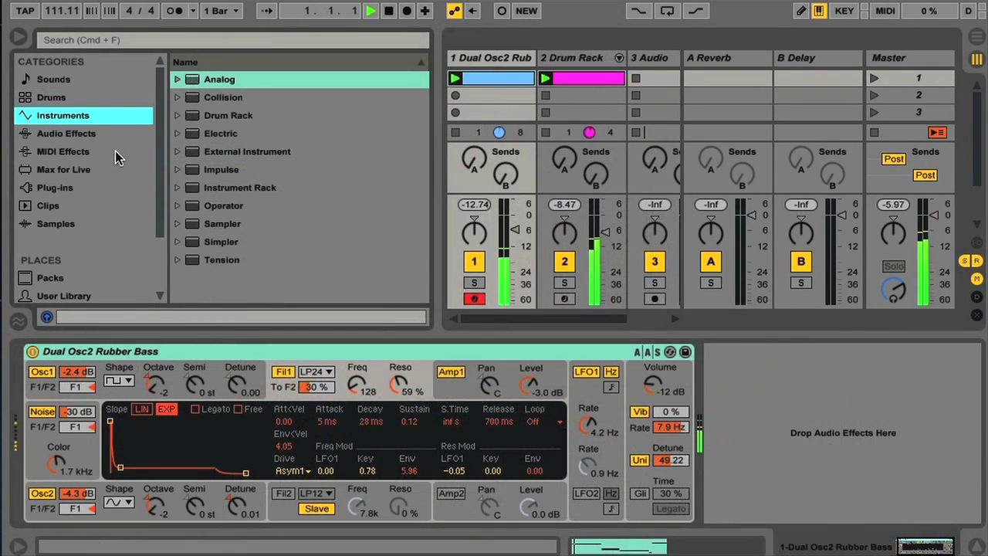
Add a Chorus after the Dual Osc2 Rubber Bass and set its Dry/Wet to 26%.
click(81, 133)
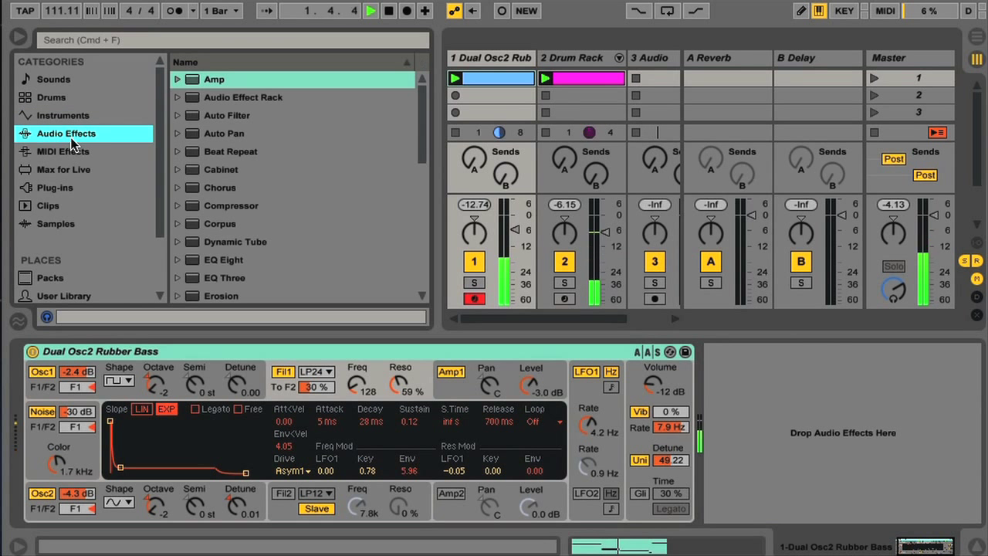
click(229, 189)
drag(229, 190, 717, 371)
drag(938, 485, 937, 503)
Load the Ubiquitous arpeggiator preset ahead of the bass synth.
click(67, 152)
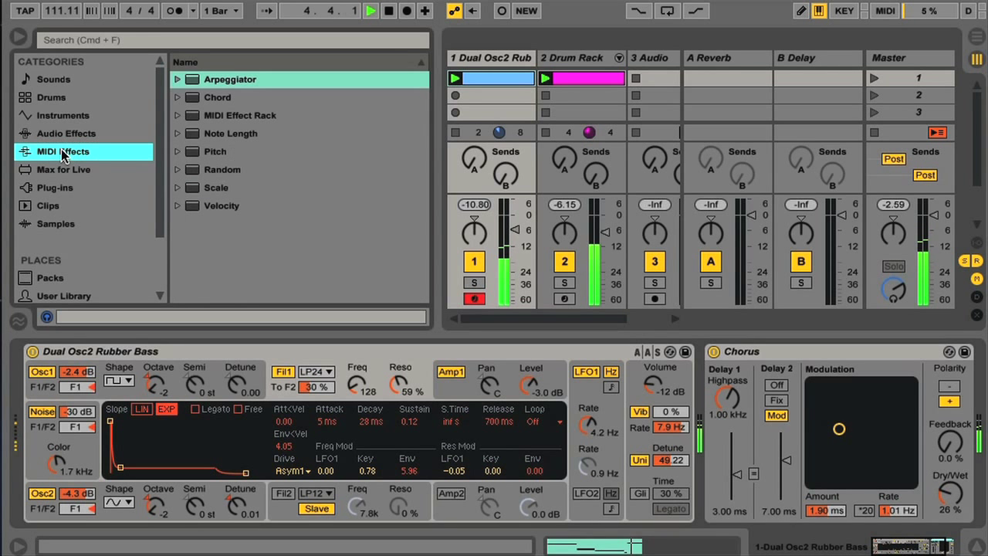
click(178, 79)
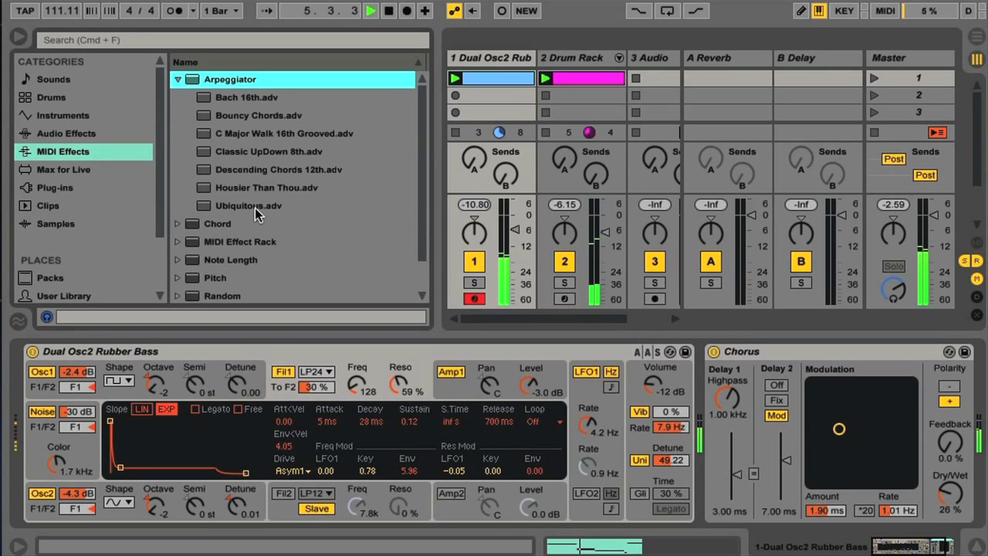
double_click(224, 205)
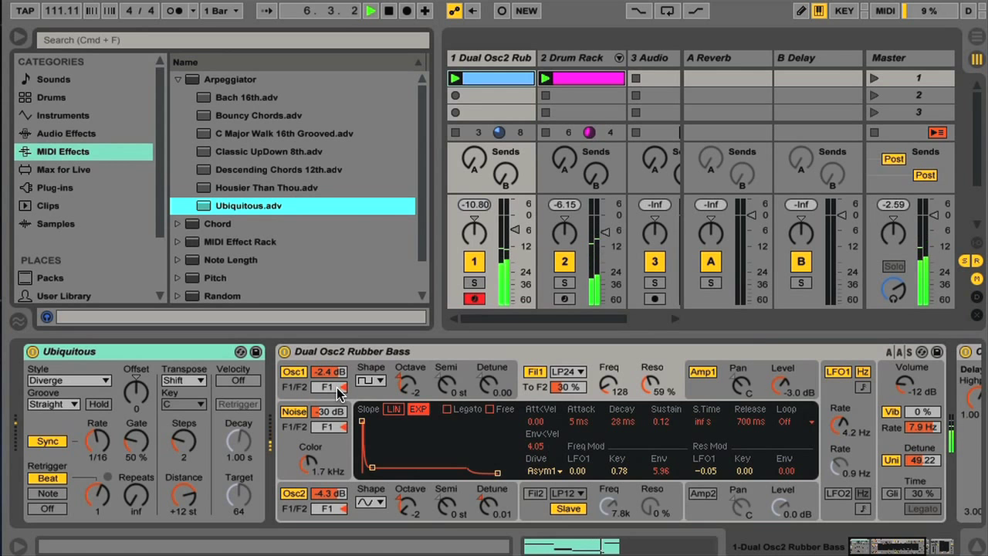
Show the Audio Units plug-ins with the Novation folder expanded.
click(74, 189)
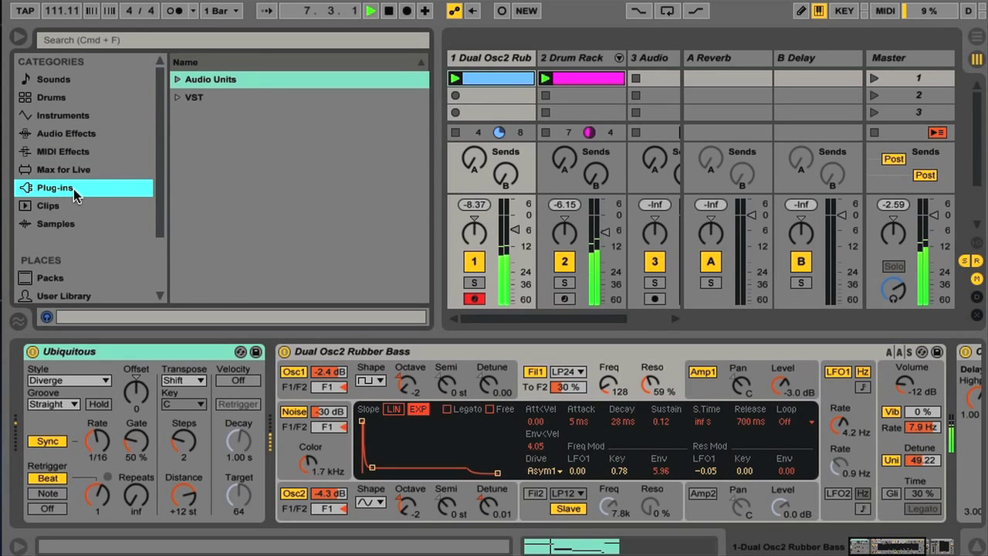
click(177, 79)
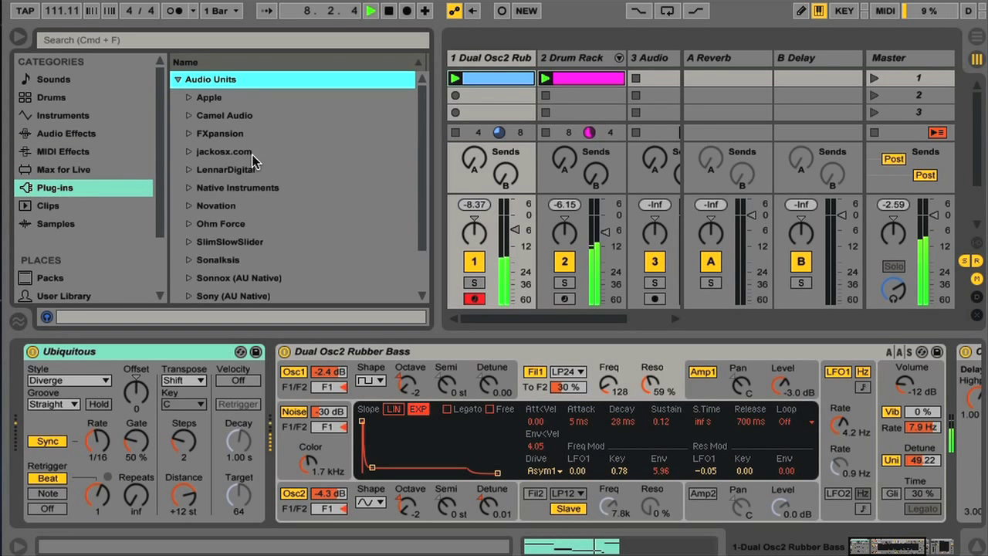
click(190, 206)
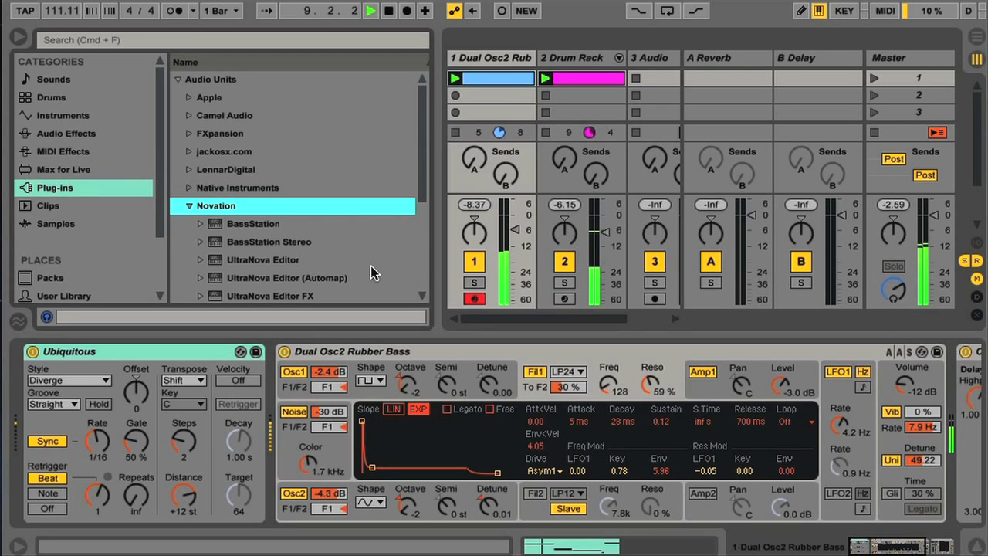
Check the File Folder plug-in source settings in Preferences, then close Preferences.
key(super+comma)
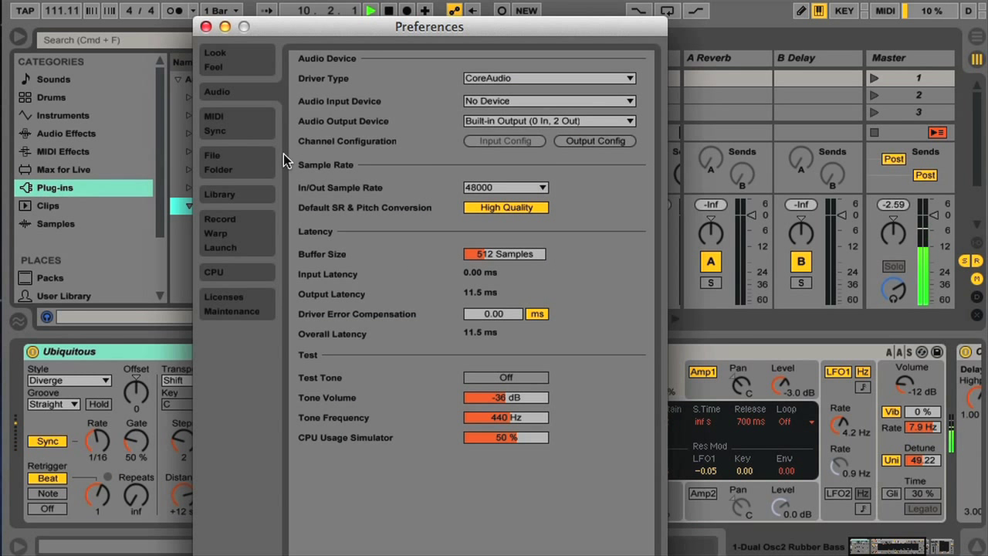
click(230, 166)
drag(383, 31, 384, 9)
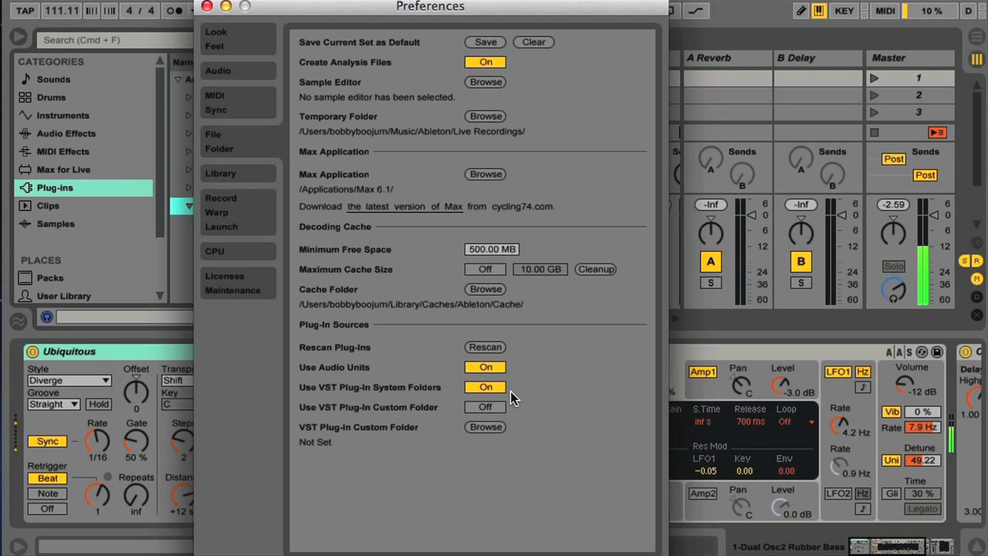
click(207, 5)
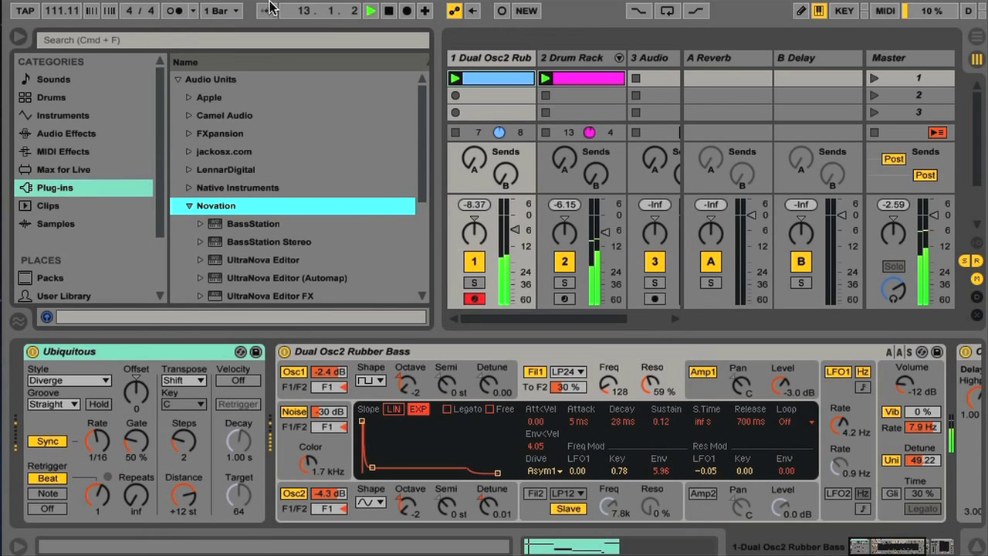
Bypass the Ubiquitous arpeggiator and look through the Max Instrument and Max MIDI Effect folders.
click(32, 351)
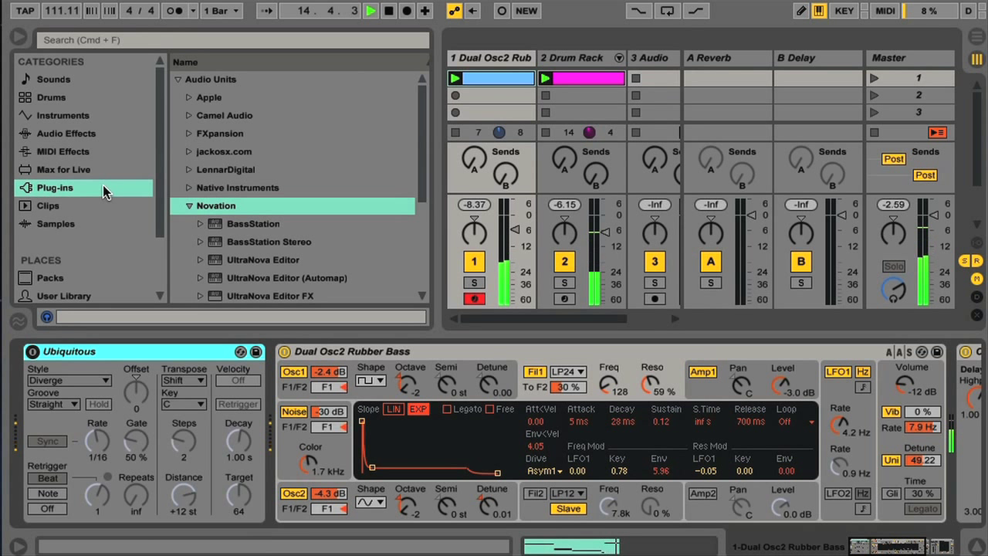
click(51, 170)
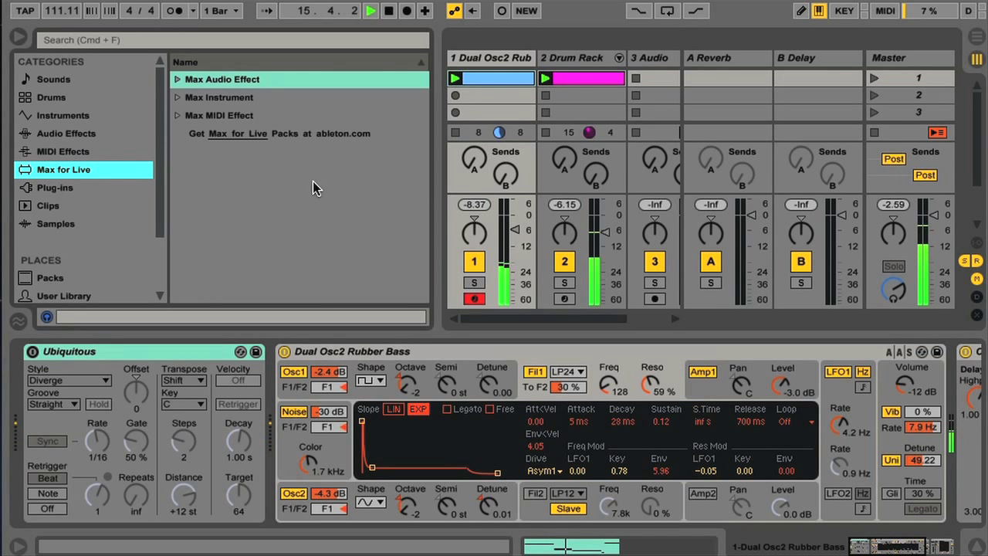
click(246, 98)
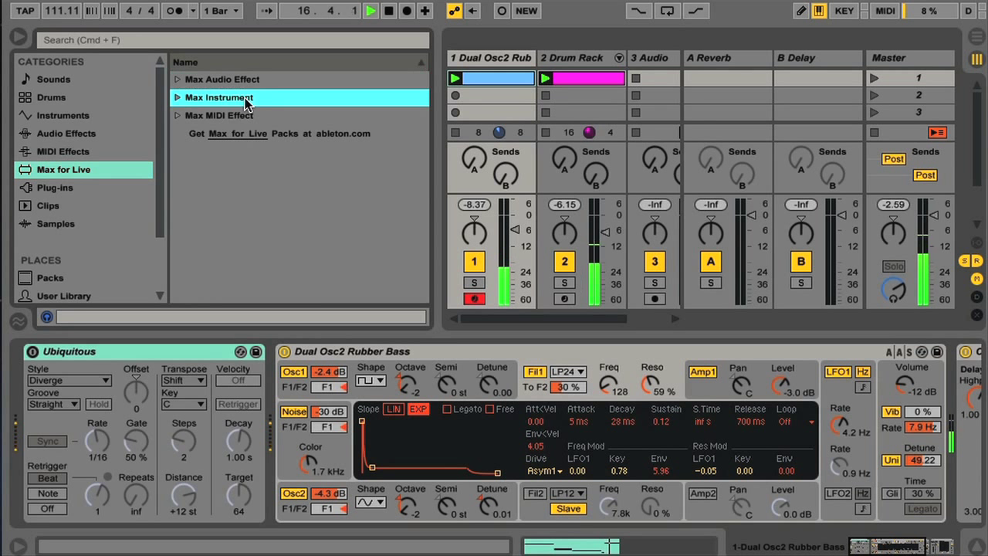
click(237, 115)
click(231, 98)
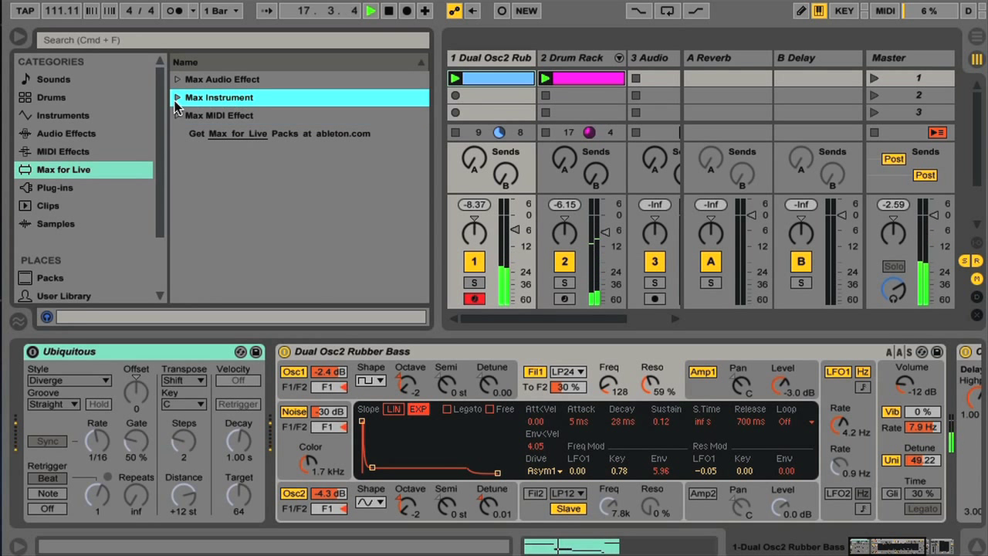
click(176, 98)
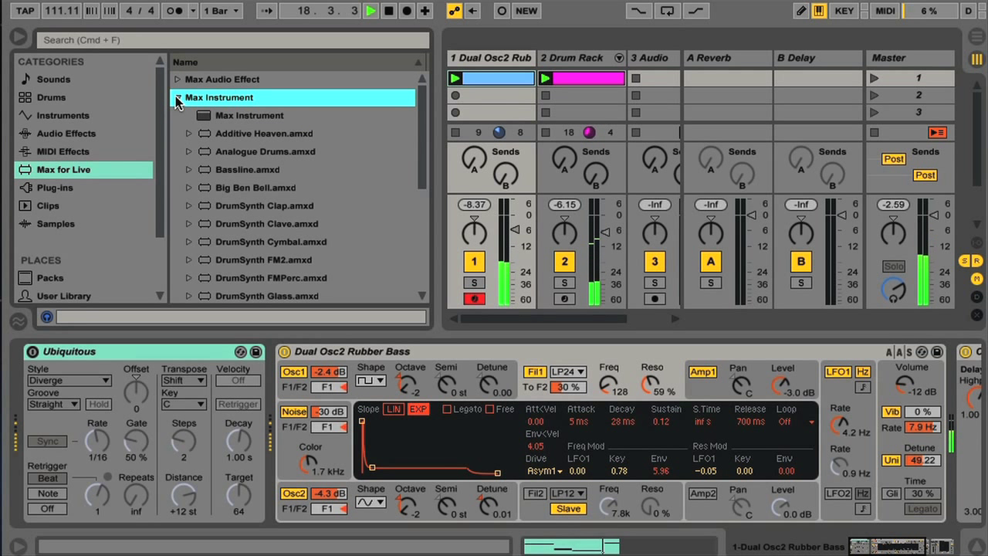
click(176, 98)
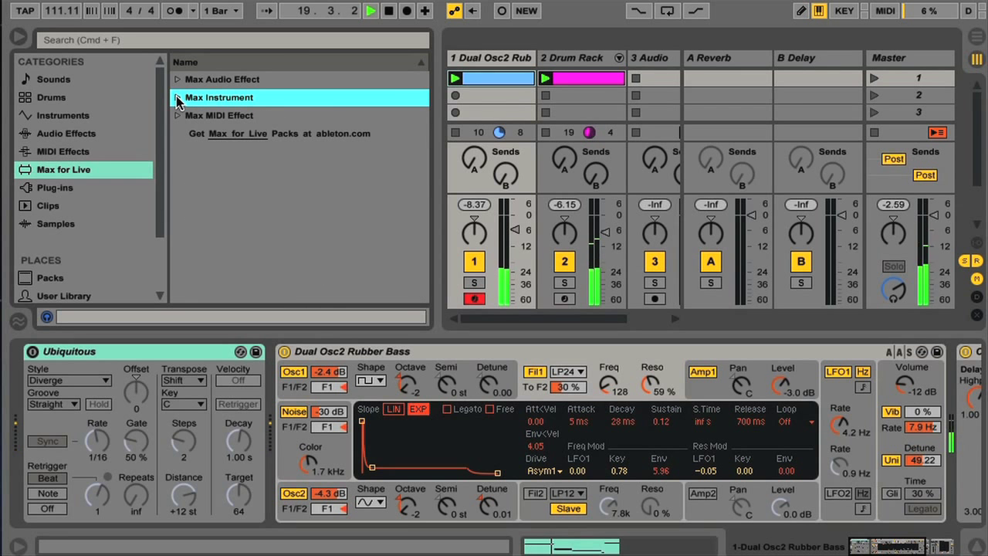
Expand Max Audio Effect and select Waveshaper.amxd.
click(180, 79)
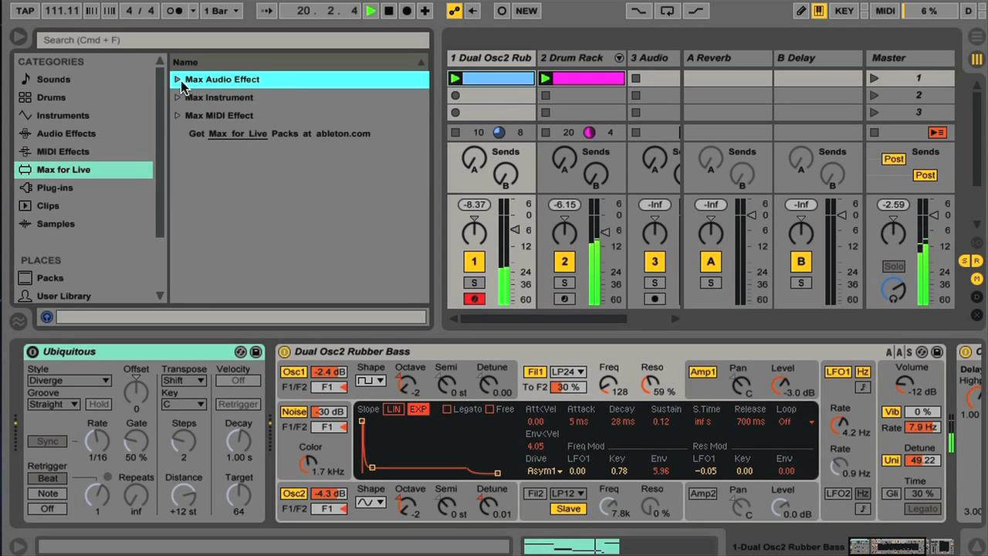
click(178, 80)
drag(422, 103, 422, 258)
click(246, 210)
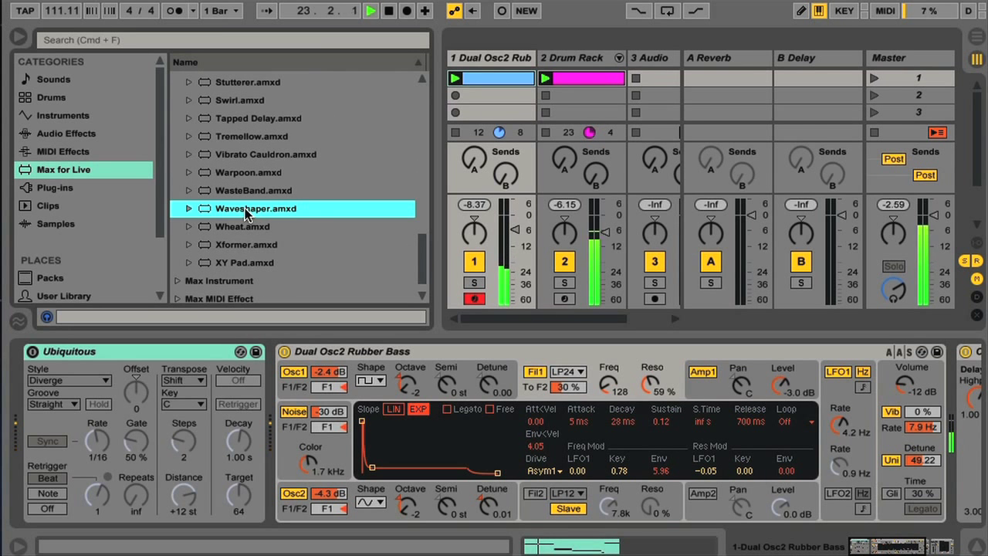
Load Waveshaper.amxd after the Rubber Bass and hand-draw a curve dipping low left of centre.
key(Return)
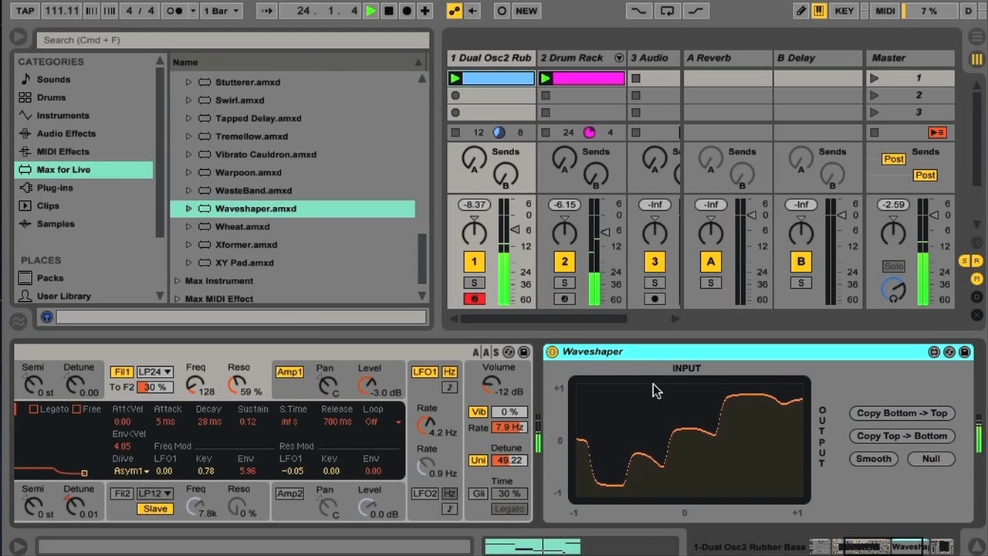
click(188, 209)
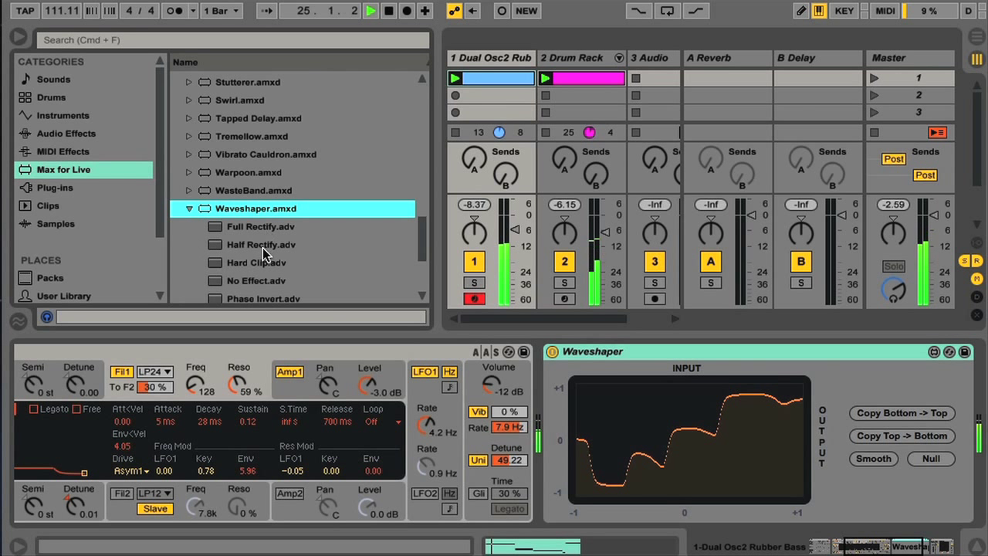
click(188, 208)
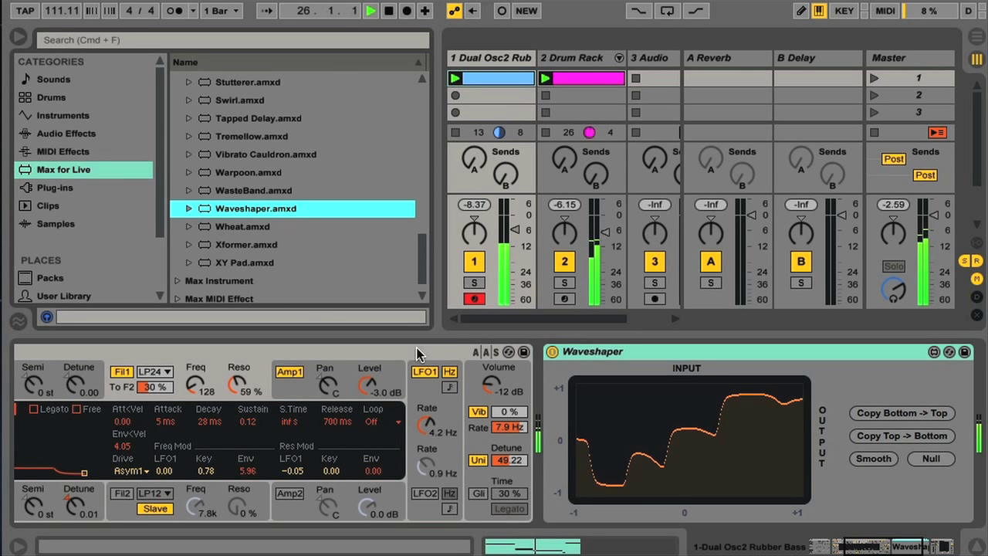
mouse_move(584, 430)
mouse_down()
mouse_move(681, 430)
mouse_move(746, 445)
mouse_move(805, 420)
mouse_up()
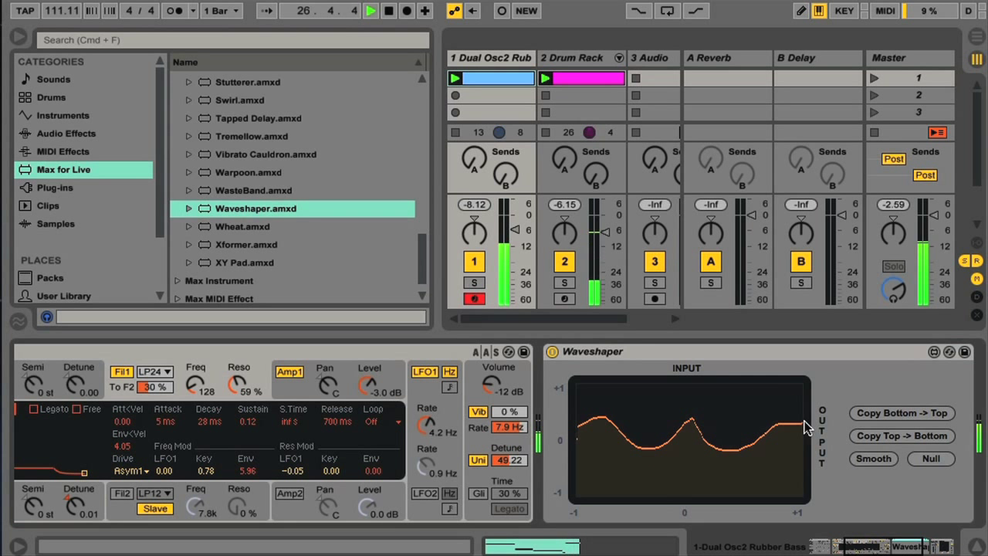
mouse_move(578, 453)
mouse_down()
mouse_move(621, 435)
mouse_move(684, 454)
mouse_move(726, 450)
mouse_move(803, 408)
mouse_up()
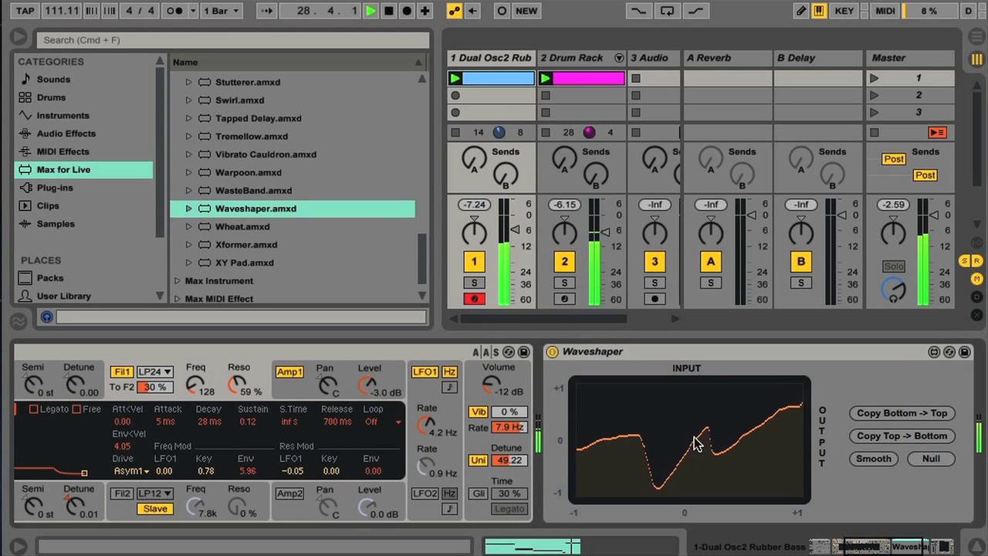
Smooth the drawn Waveshaper curve, then preview the Bonobo and Bass Works clips.
click(872, 458)
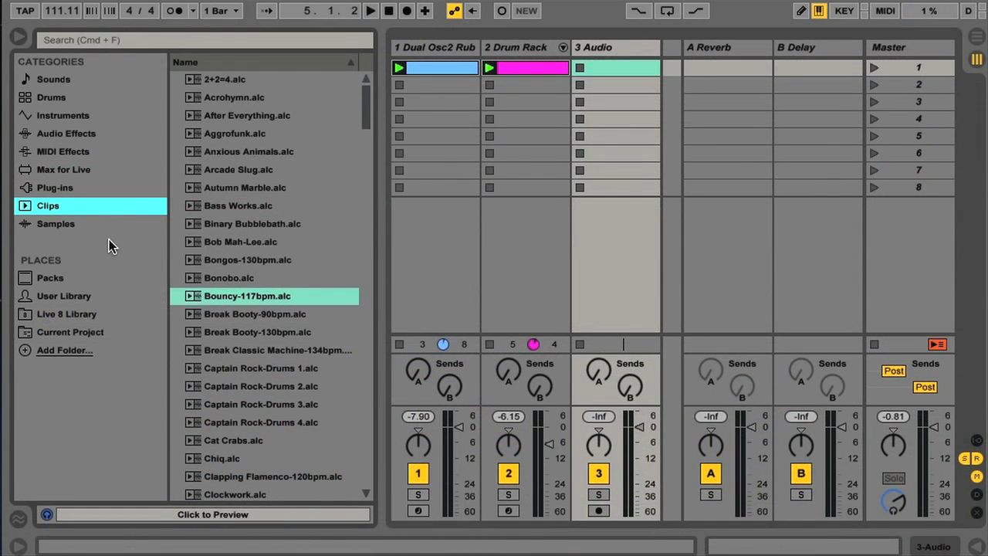
click(71, 221)
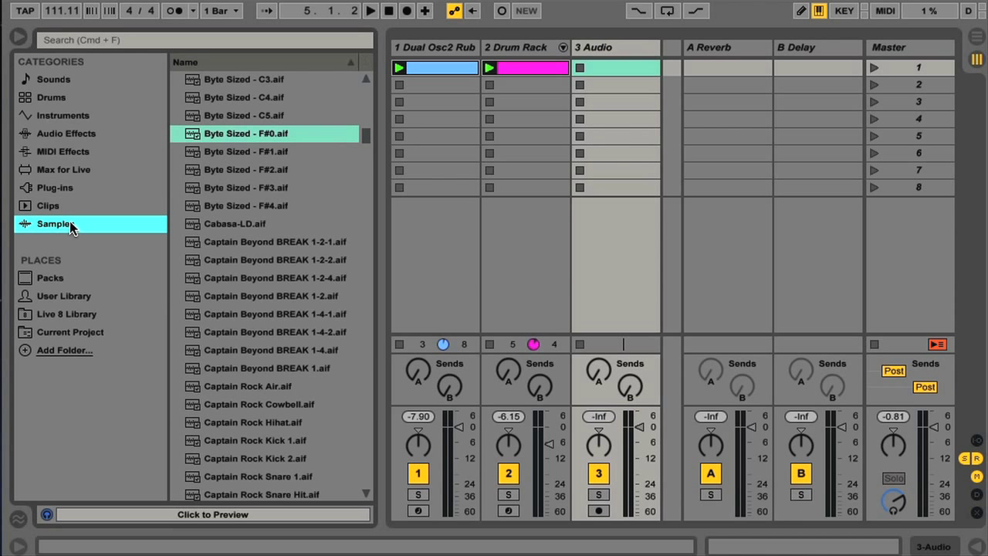
click(72, 209)
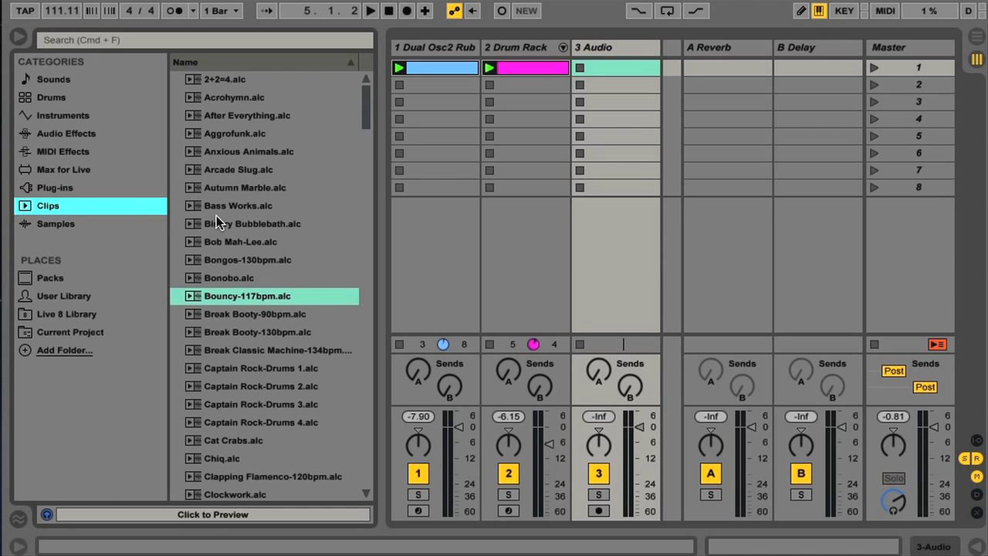
click(231, 279)
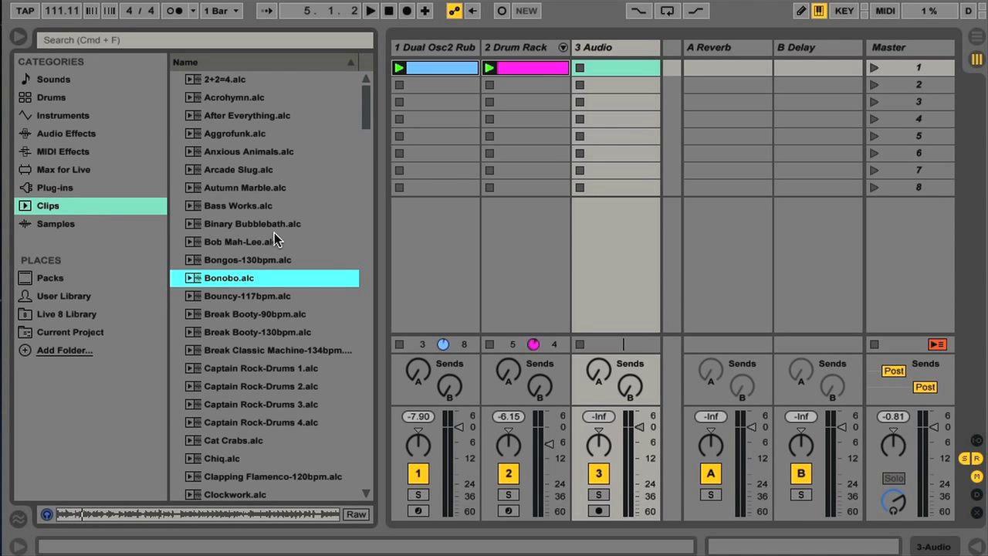
click(251, 207)
Place Anxious Animals in the third track's first slot and launch it.
click(239, 153)
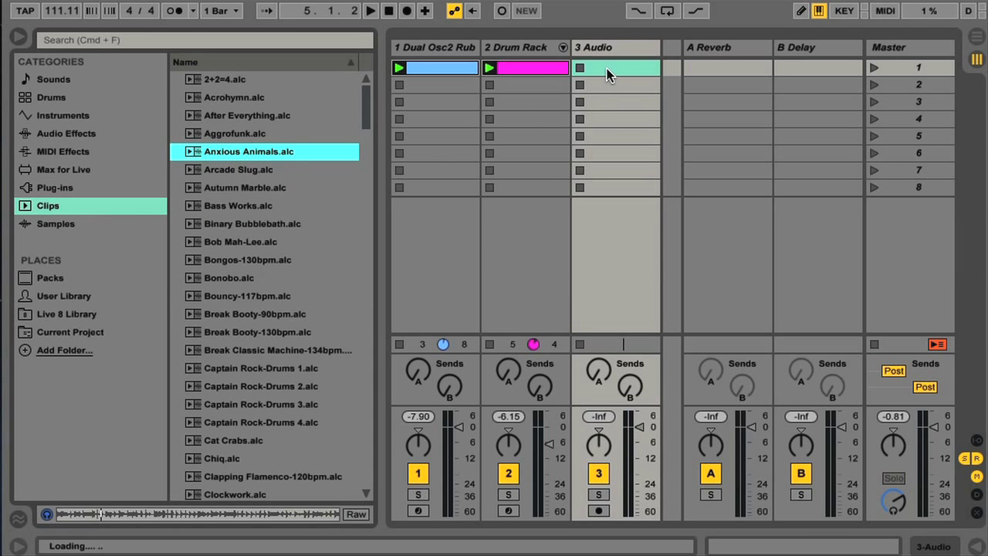
drag(606, 73, 606, 69)
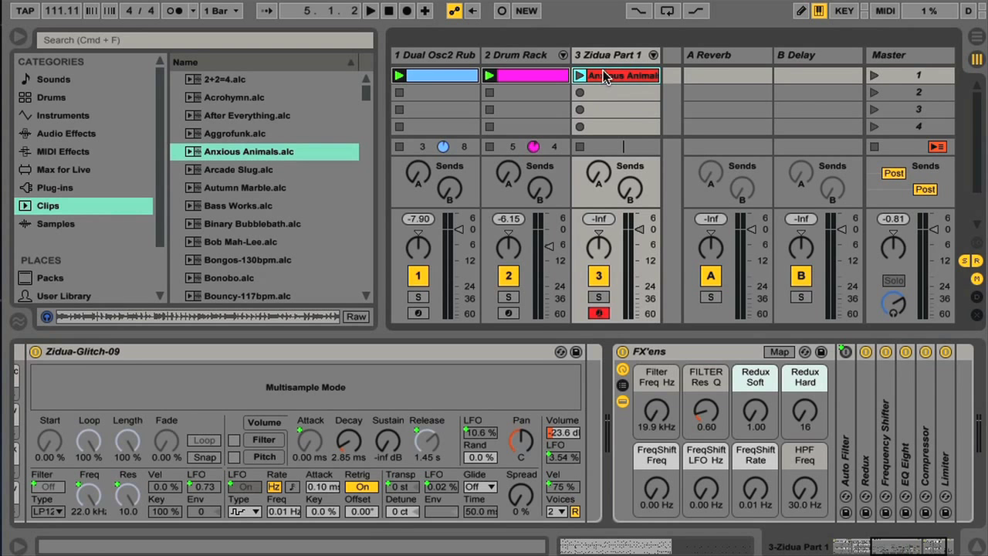
click(578, 75)
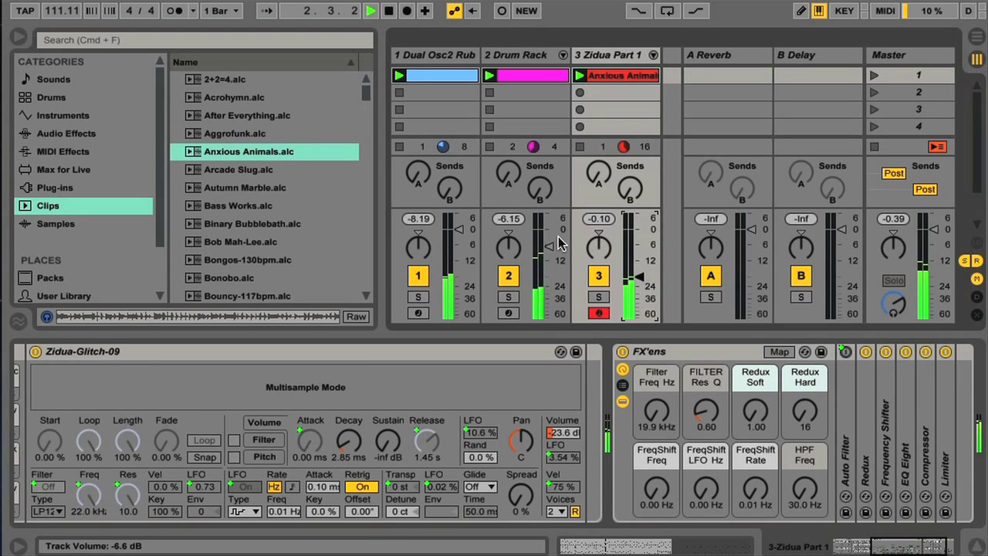
Preview Byte Sized, Clap-707, Clique and Clave-808 samples, then hide the Detail View.
click(69, 224)
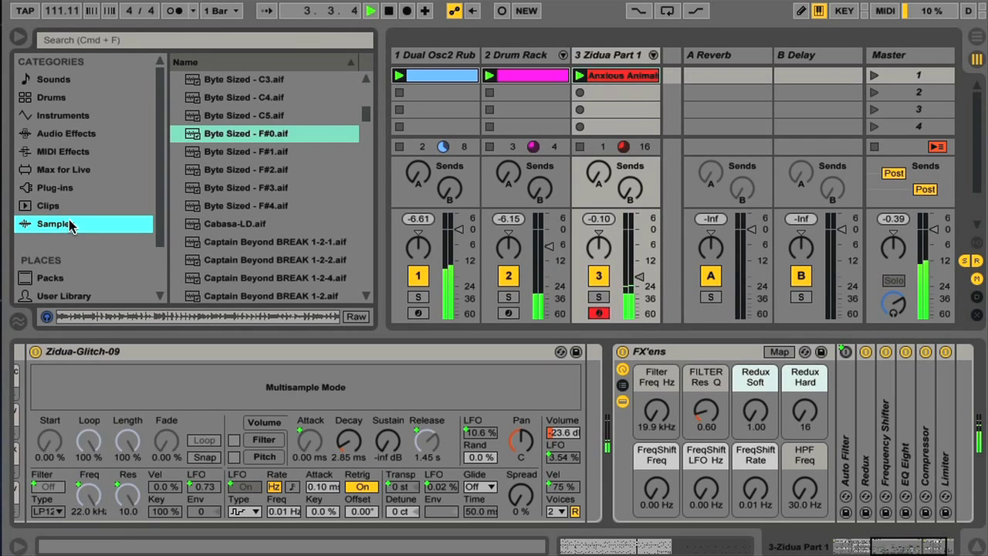
click(245, 152)
click(258, 189)
scroll(270, 216, down, 5)
click(253, 223)
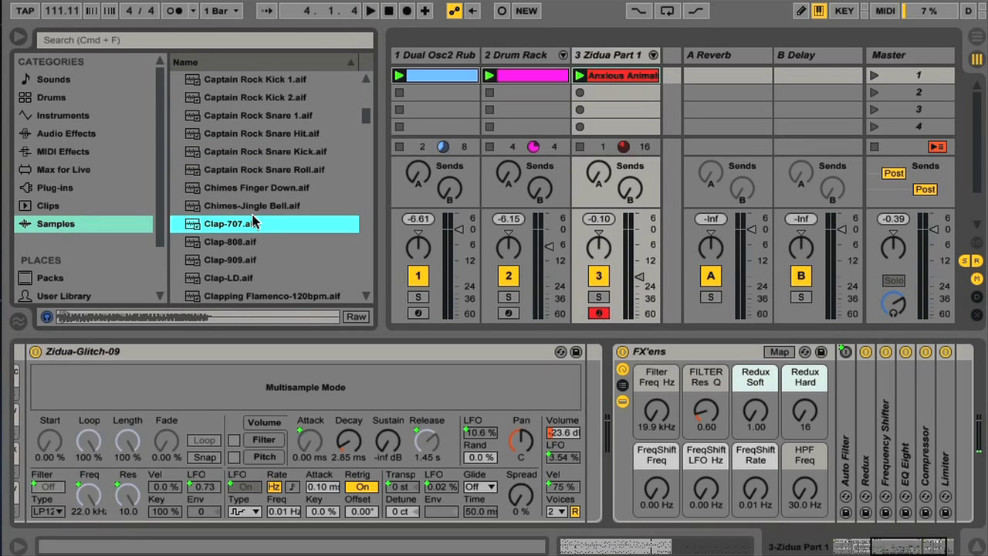
scroll(251, 228, down, 10)
click(247, 224)
click(238, 162)
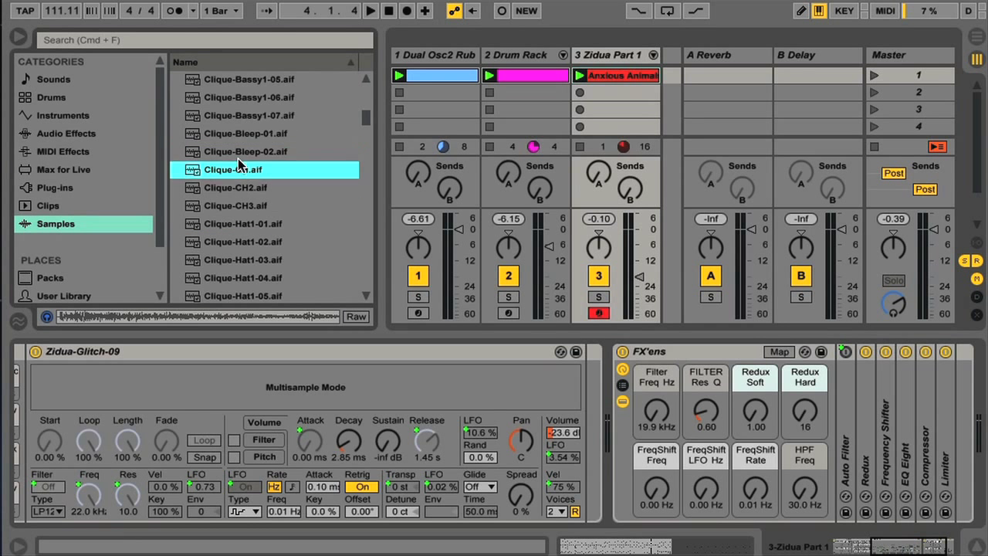
scroll(238, 158, up, 5)
click(238, 159)
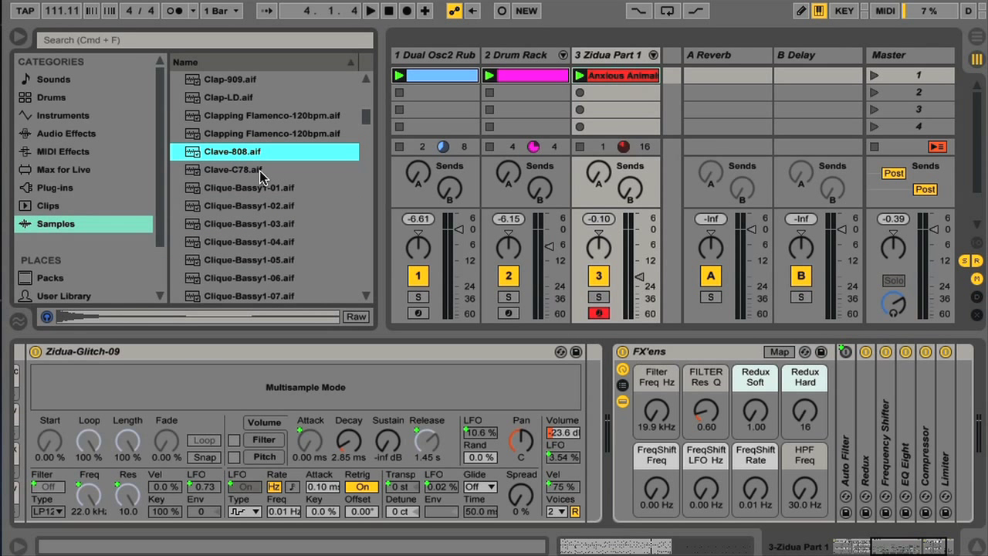
click(978, 548)
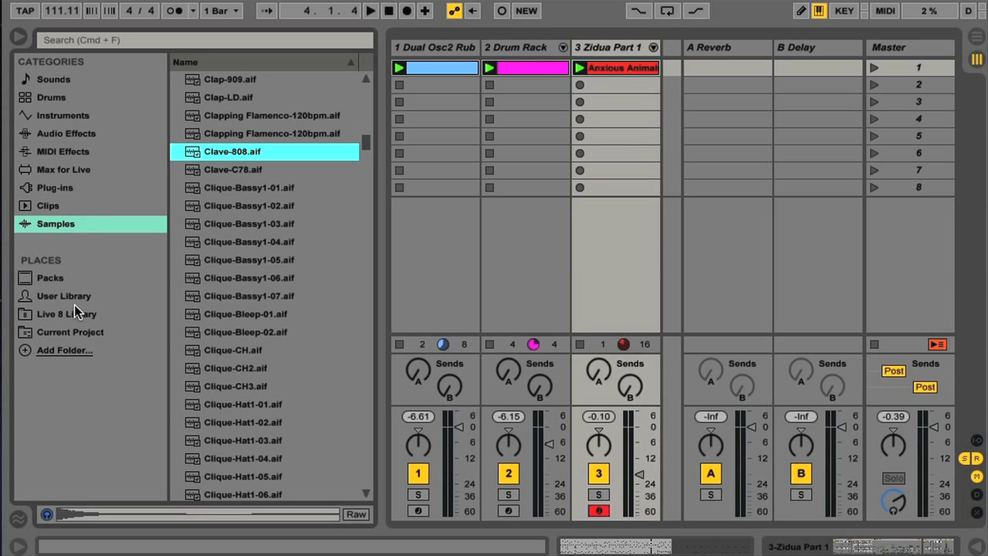
Browse the Live 8 Library, selecting Grooves and briefly expanding My Stuff.
click(93, 315)
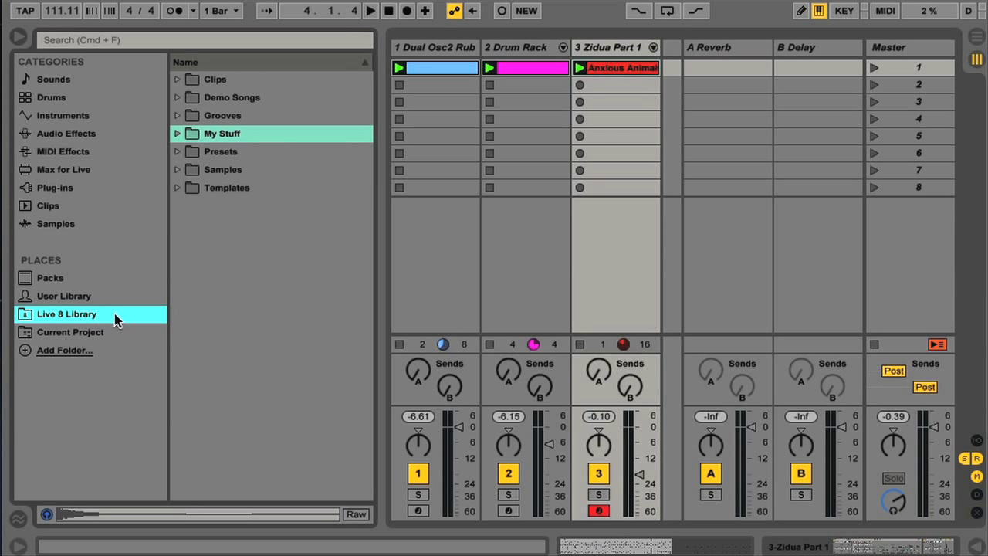
click(209, 151)
click(234, 115)
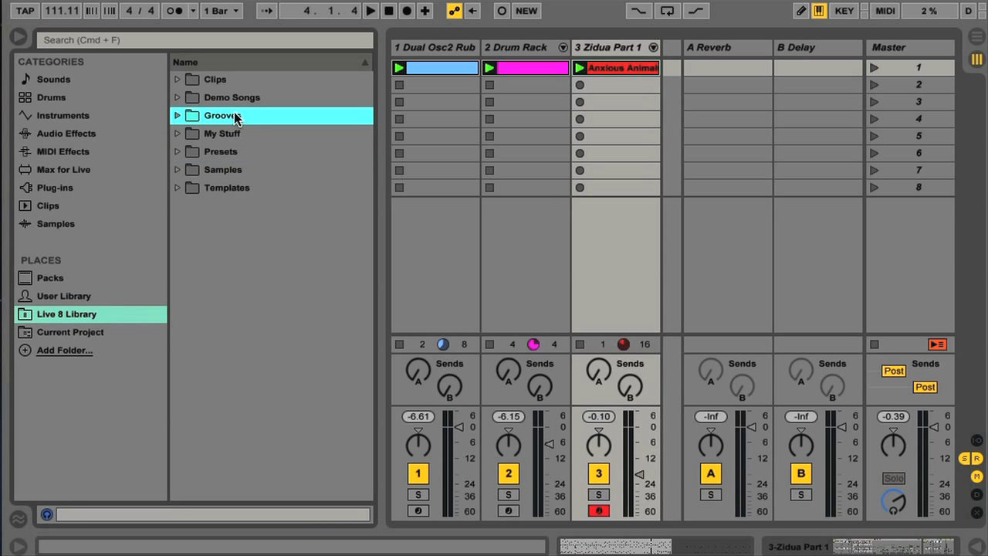
click(178, 135)
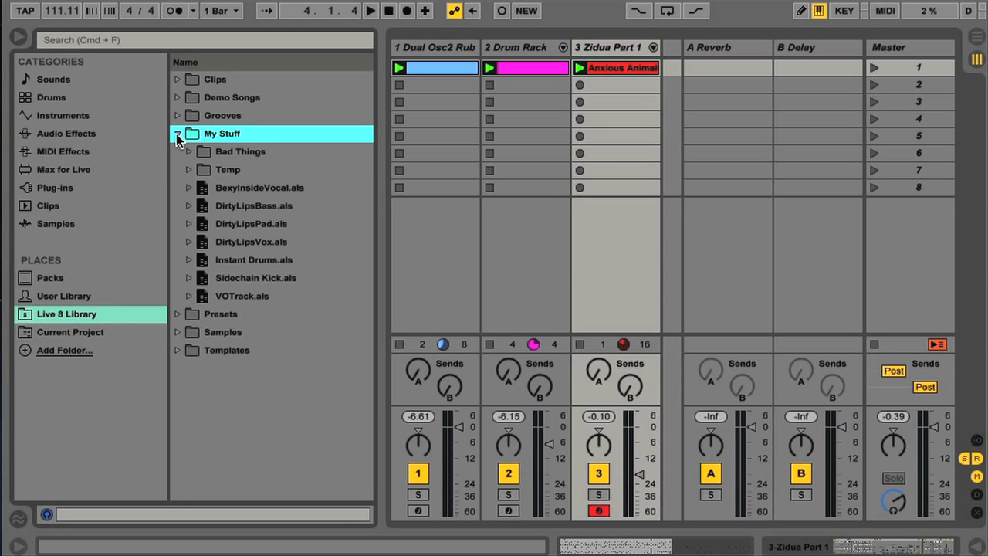
click(177, 134)
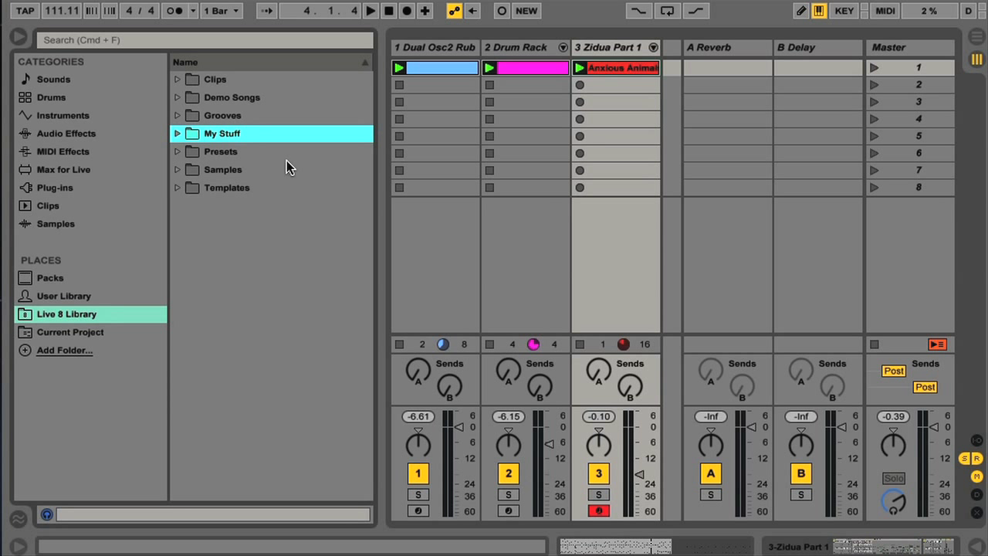
Browse the Current Project, briefly expanding its Samples folder.
click(85, 330)
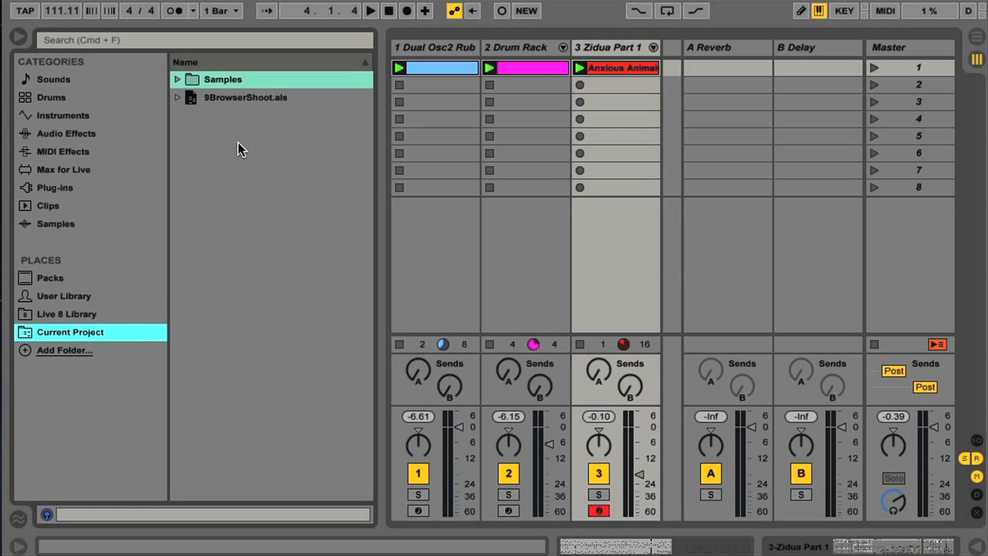
click(178, 80)
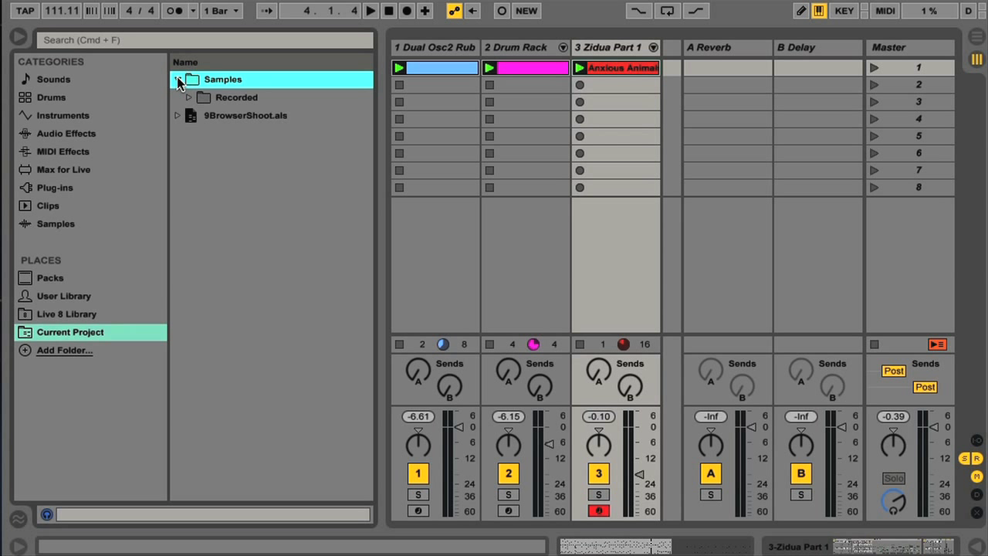
click(178, 80)
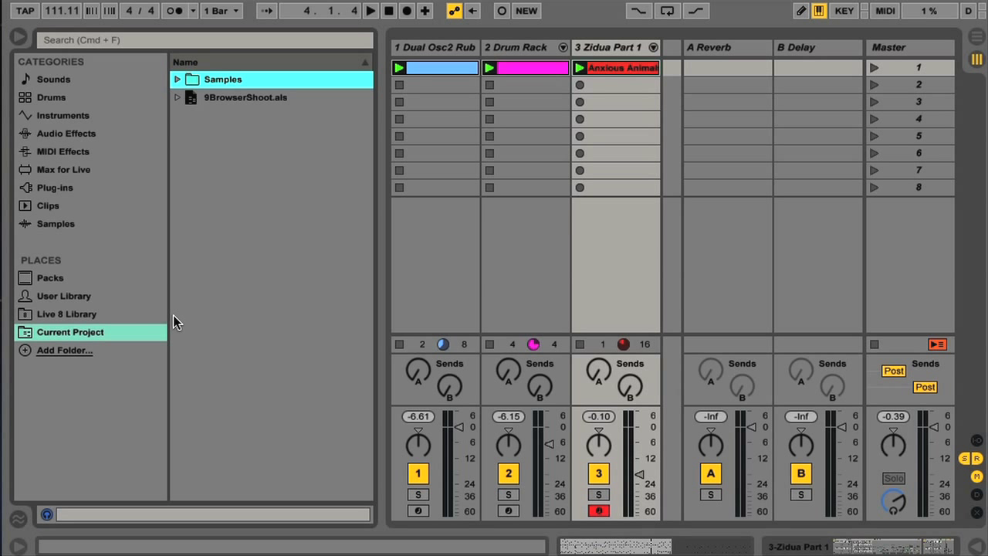
Look through the User Library clips and its Presets > Audio Effects > Max Audio Effect folders.
click(70, 295)
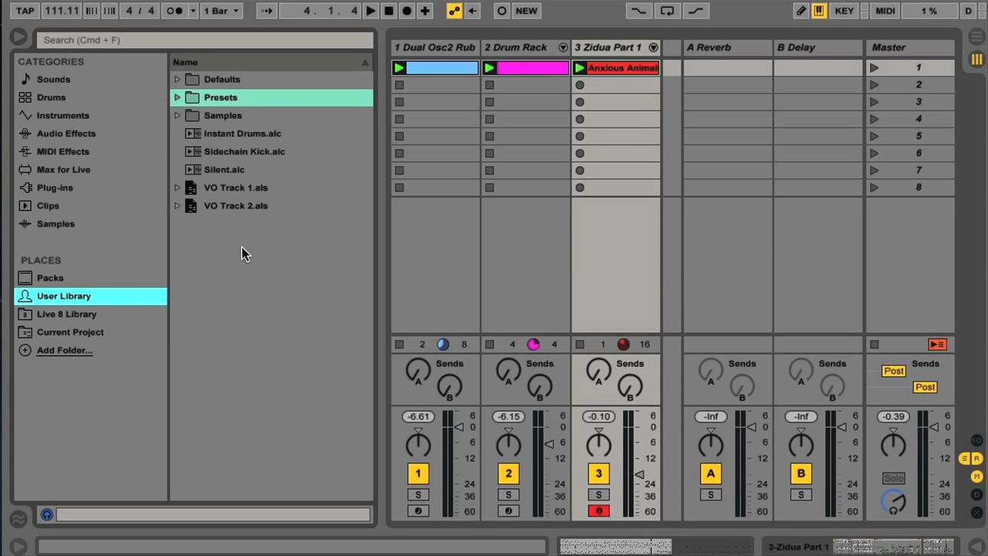
click(272, 137)
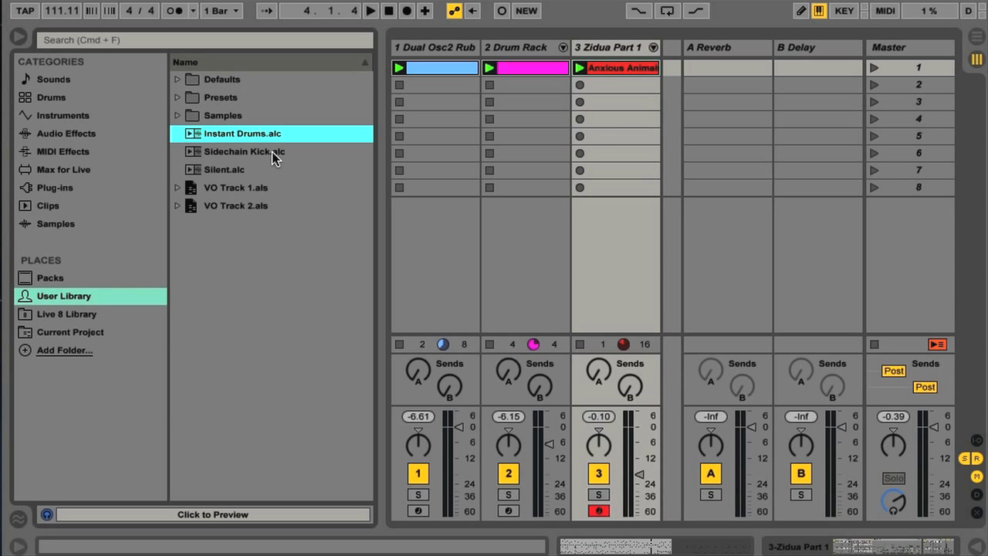
click(271, 151)
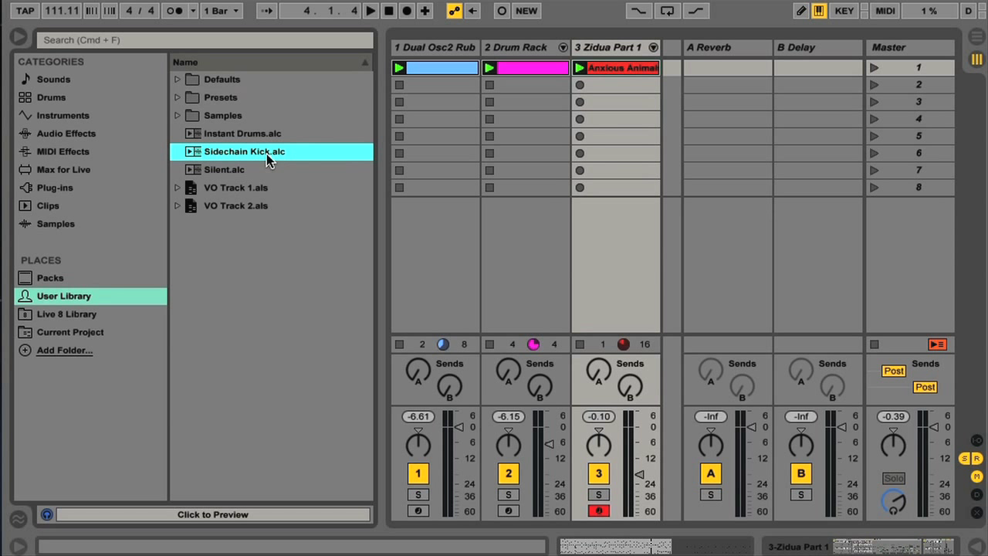
click(224, 170)
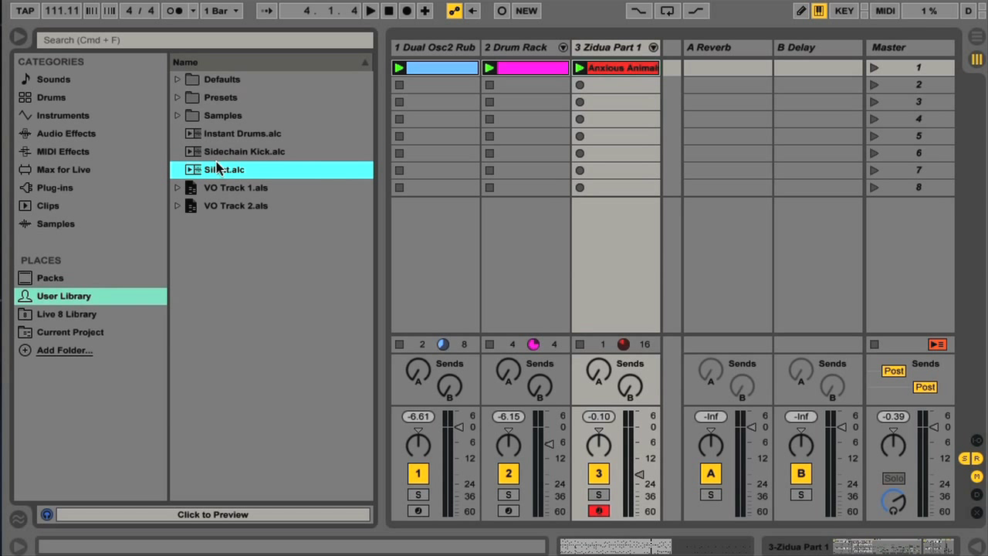
click(177, 98)
click(189, 115)
click(201, 133)
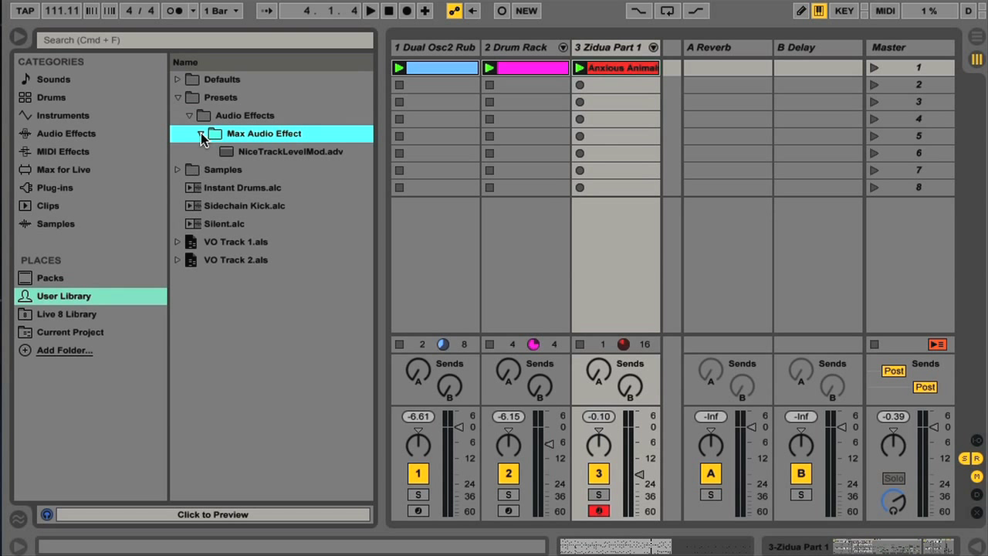
click(178, 98)
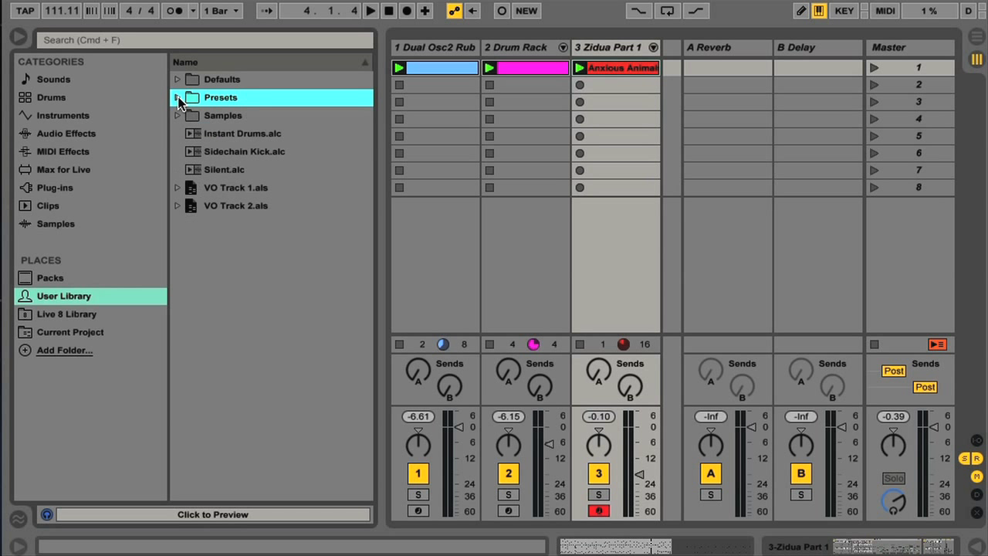
click(92, 387)
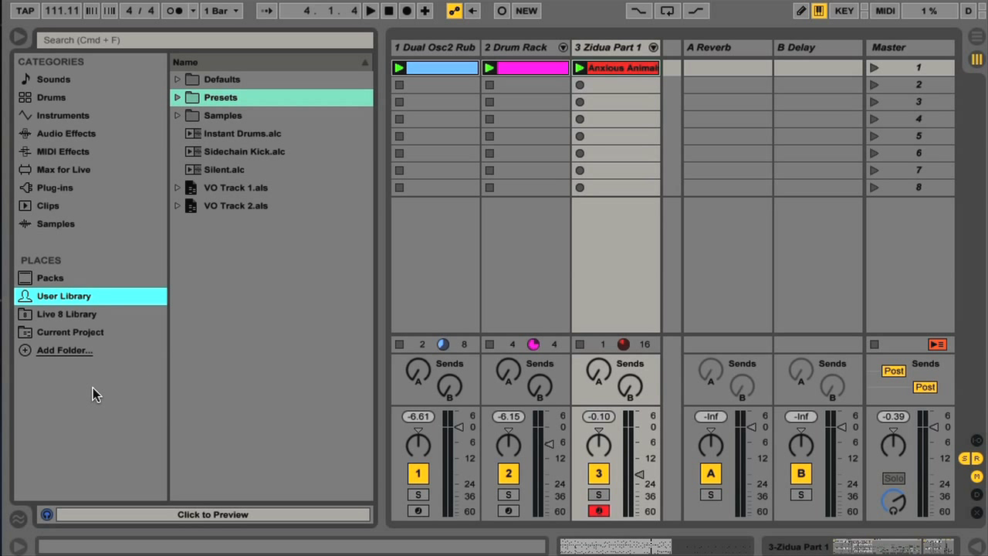
Add the PLAY > AUDIO > Samples folder to Places and browse it.
click(64, 351)
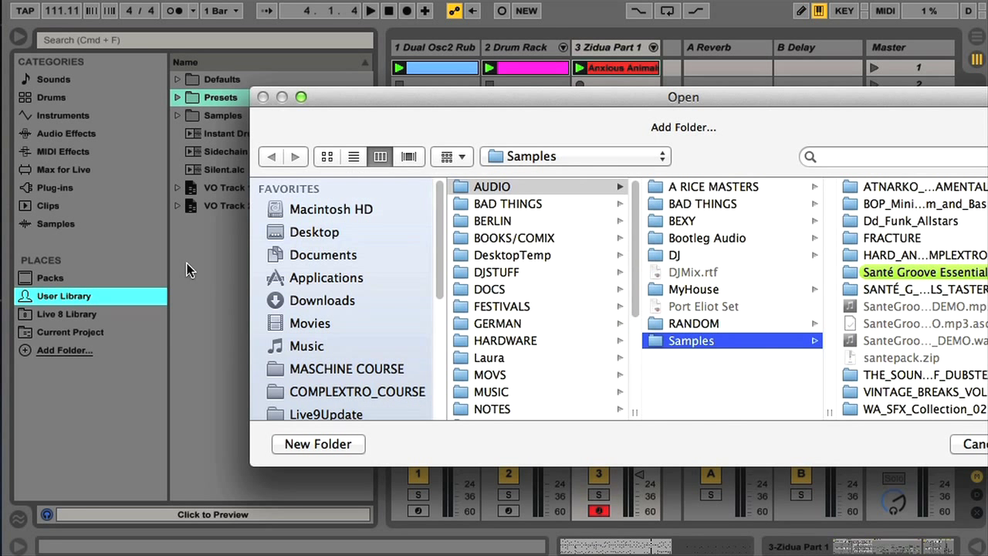
click(304, 210)
drag(323, 116, 135, 75)
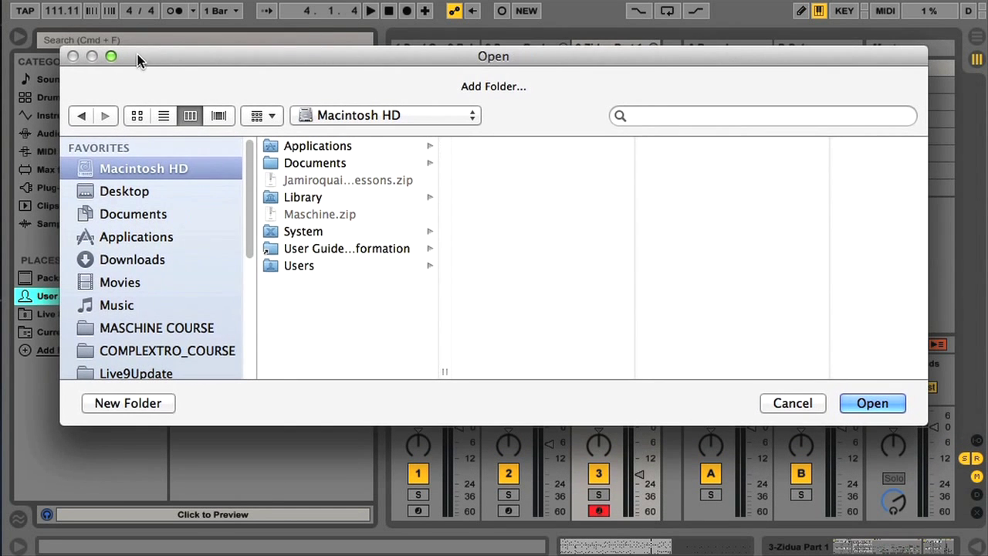
scroll(148, 320, down, 5)
click(127, 338)
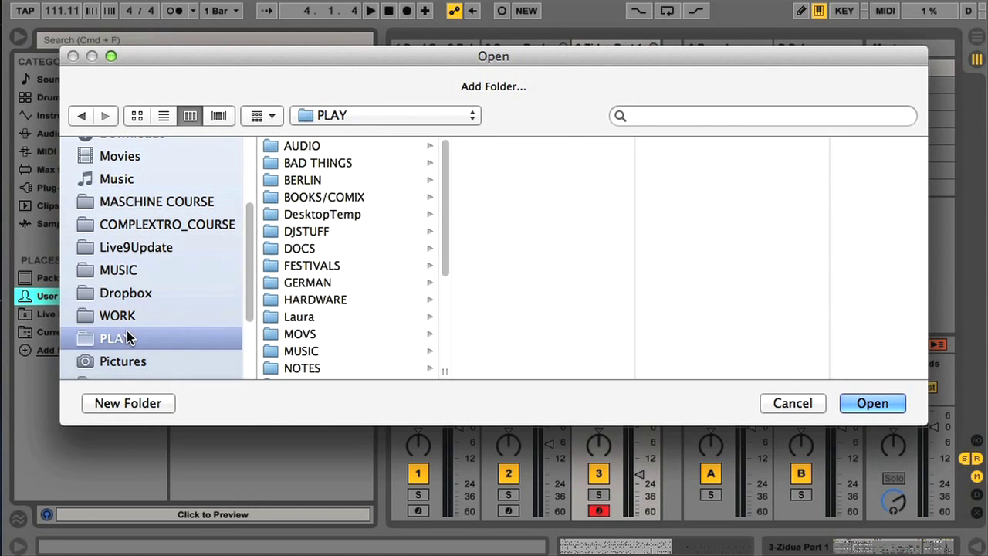
click(303, 145)
click(493, 299)
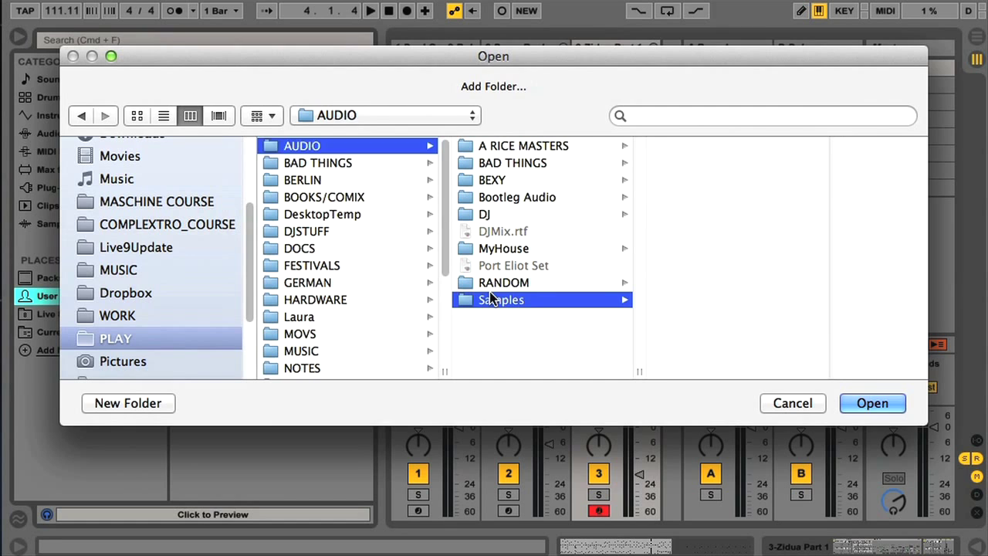
click(880, 402)
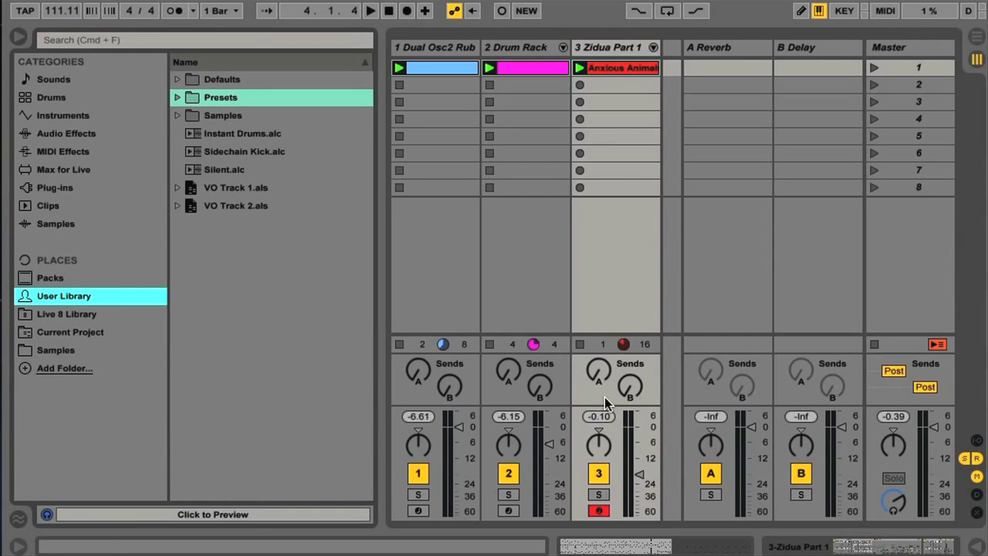
click(65, 348)
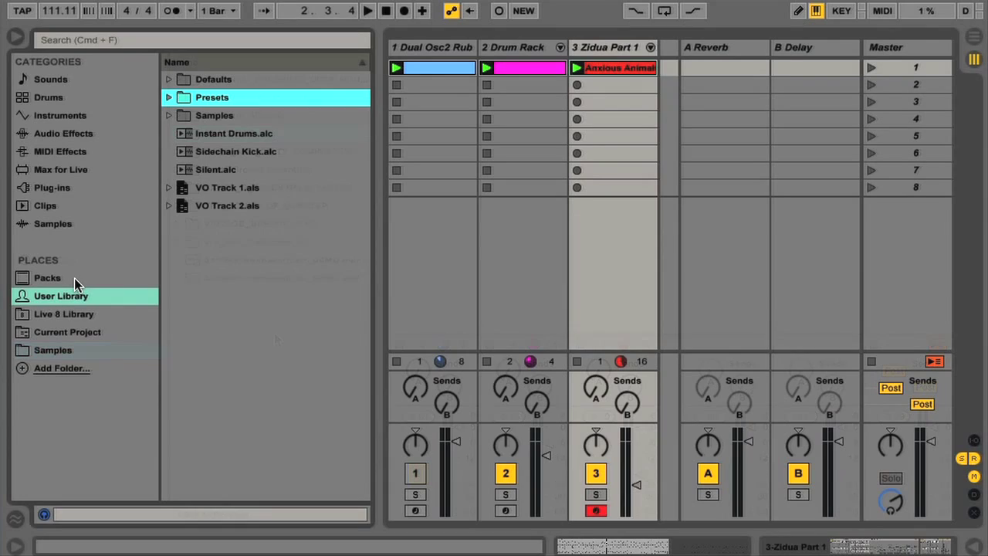
List the installed Packs and select Core Library, Jamiroquai, Konkrete Breaks and Breakbeats in turn.
click(74, 278)
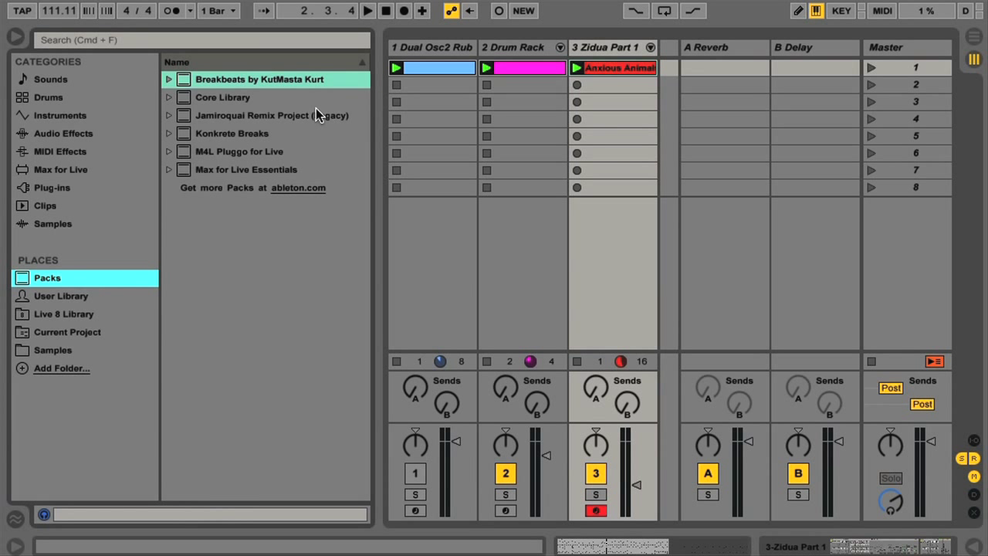
click(260, 97)
click(254, 117)
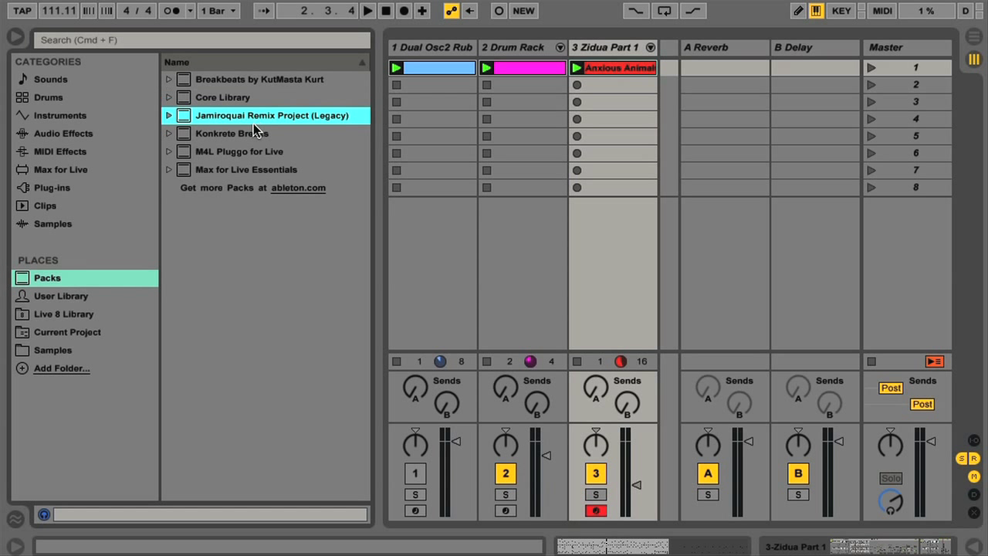
click(246, 135)
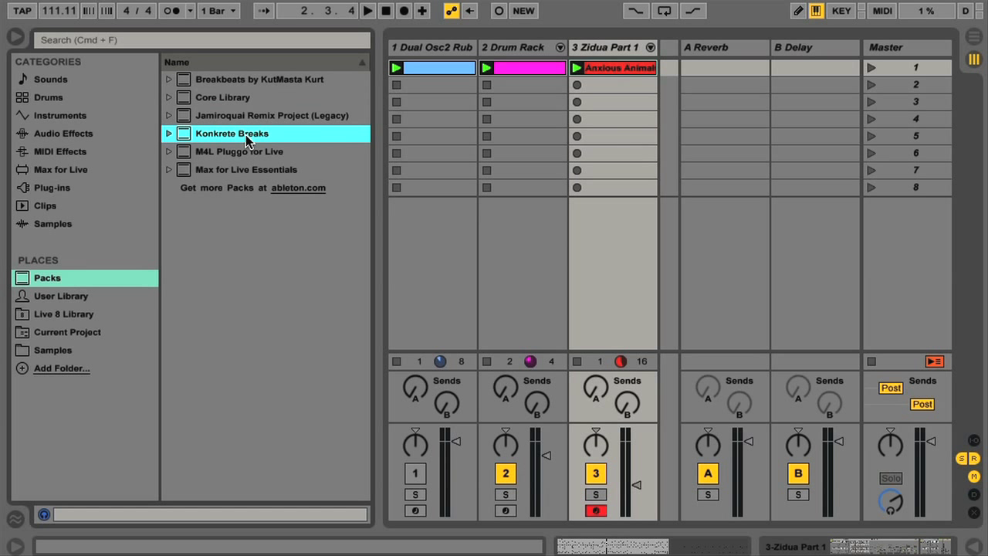
click(265, 81)
Expand Breakbeats by KutMasta Kurt and its Clips folder, then collapse both.
click(168, 79)
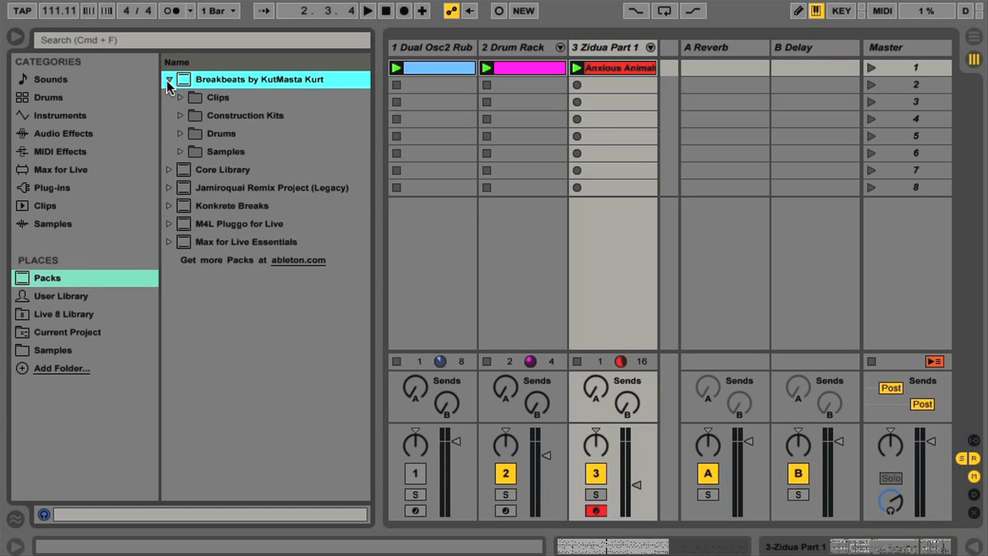
click(181, 98)
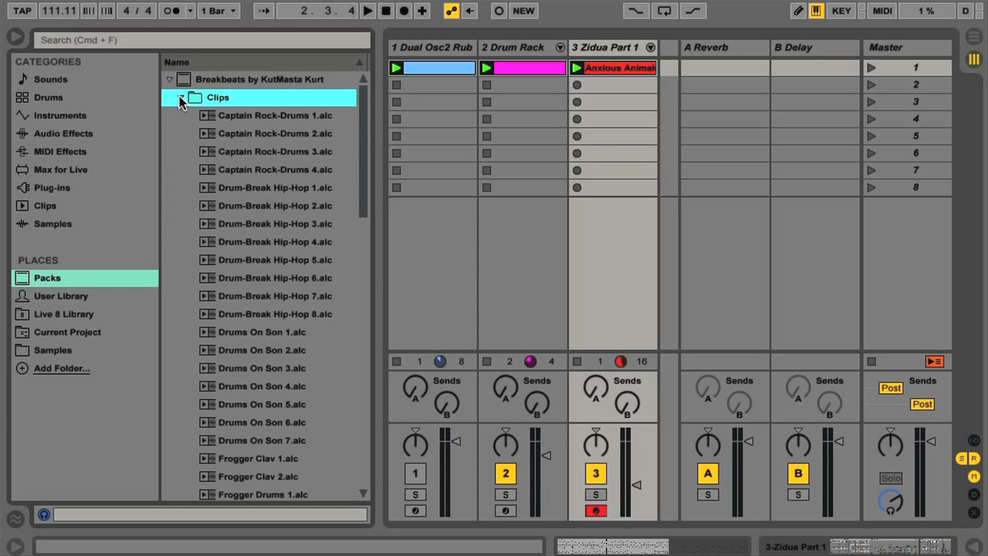
click(179, 97)
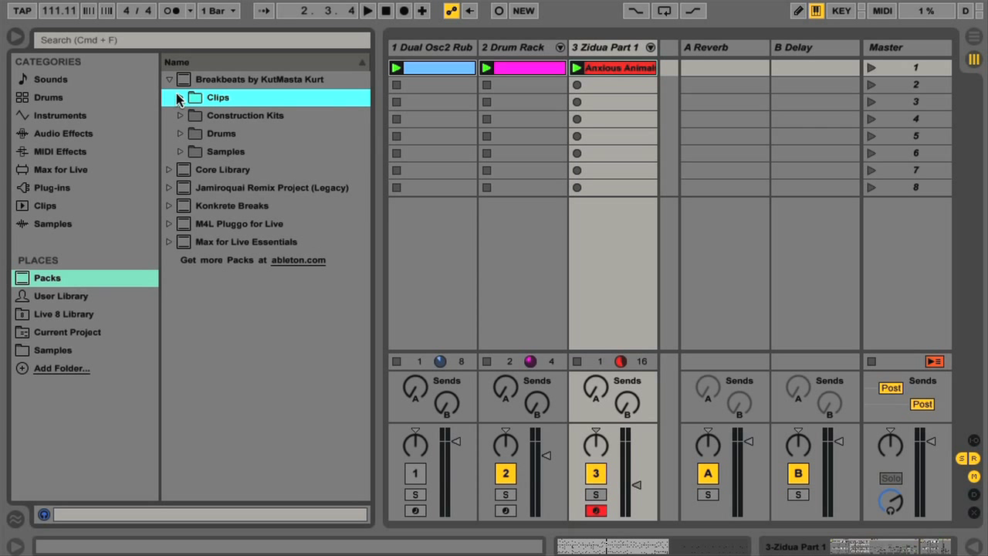
click(169, 80)
Select Jamiroquai Remix Project (Legacy) and briefly expand it to see its folders.
click(198, 114)
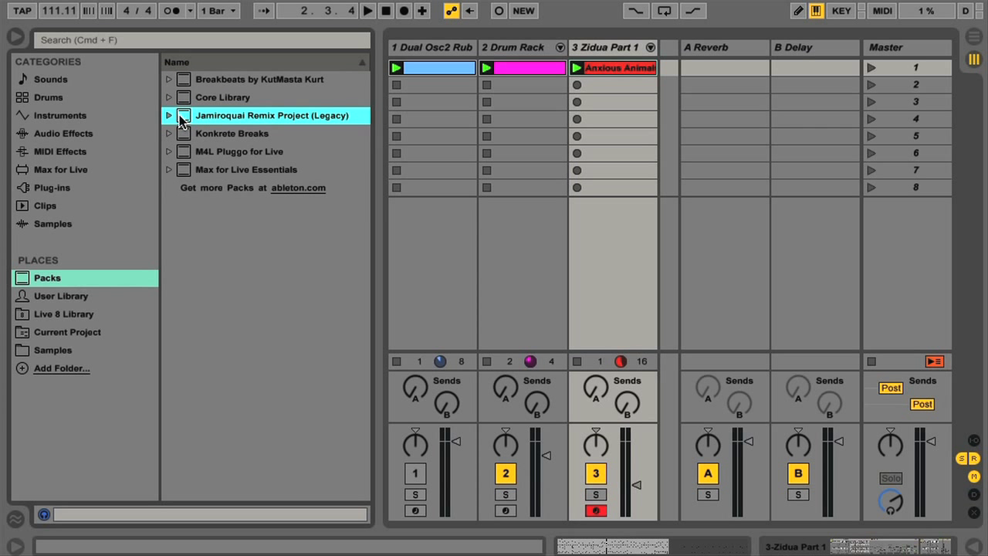
click(168, 116)
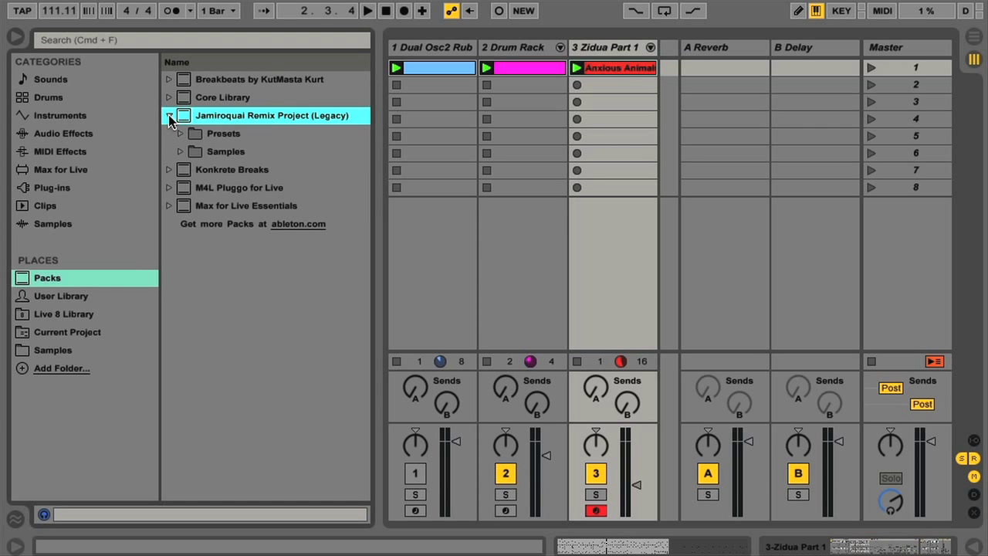
click(169, 116)
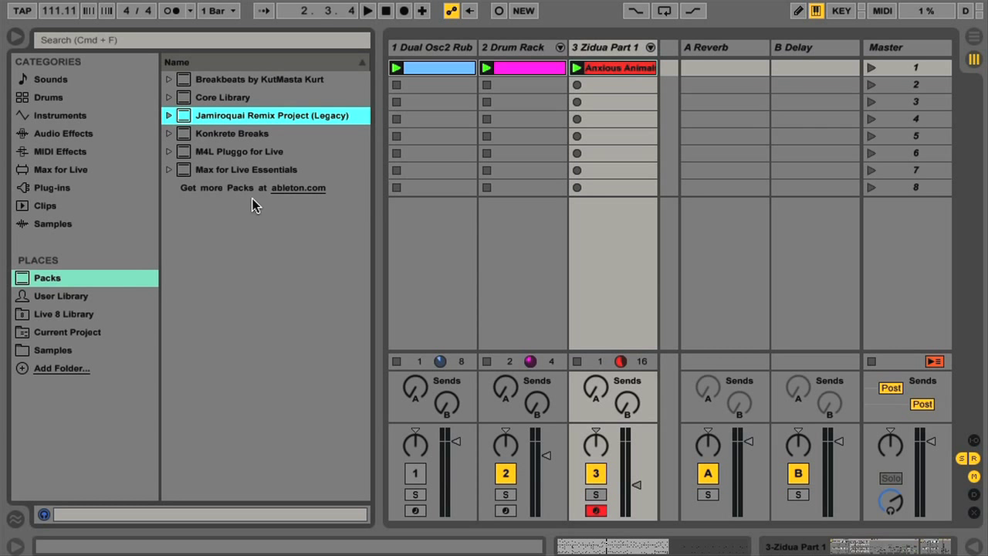
key(super+Tab)
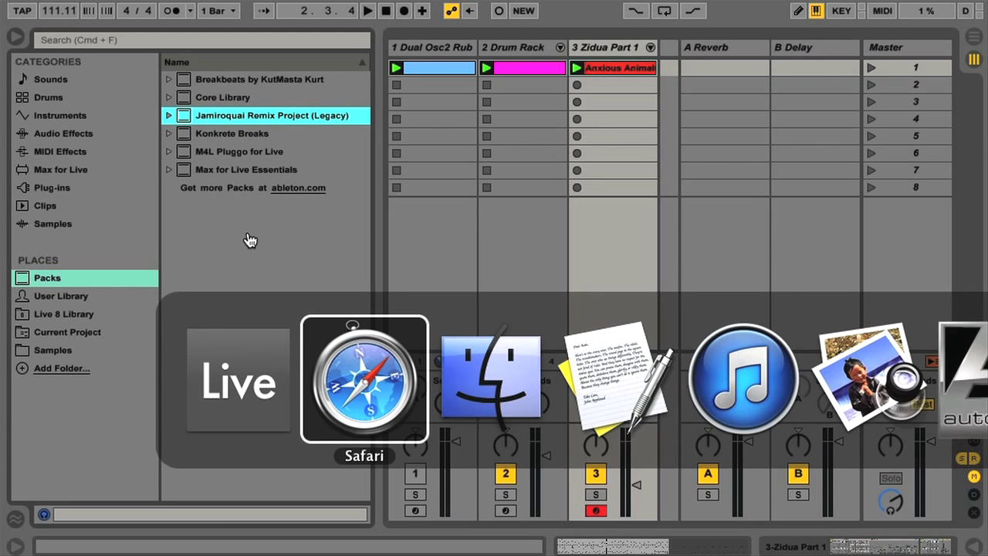
scroll(378, 305, up, 5)
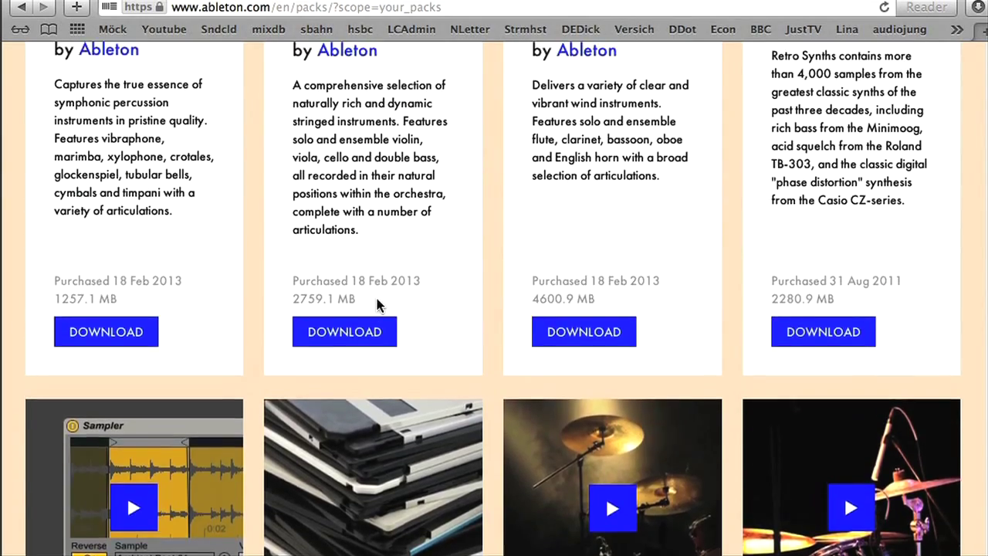
scroll(377, 305, up, 4)
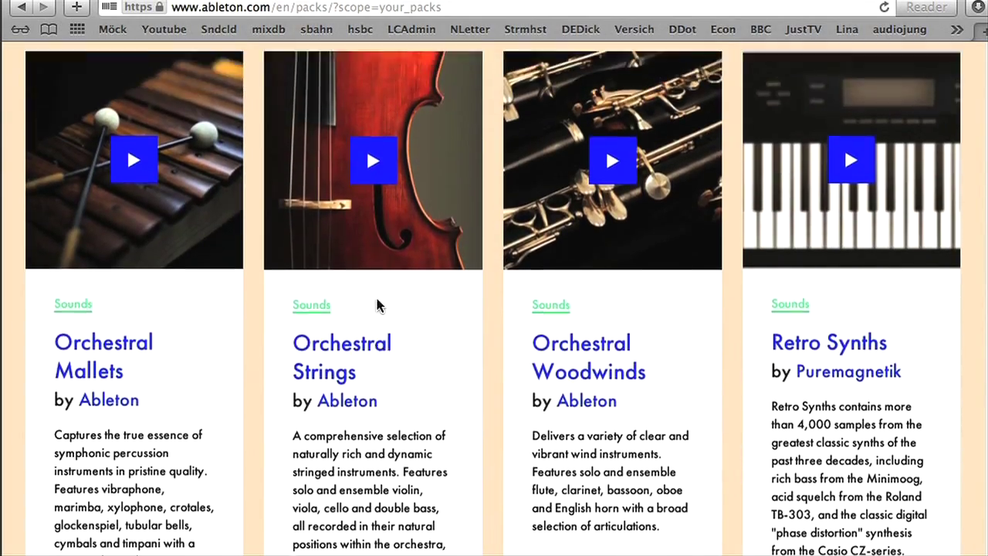
scroll(378, 305, up, 8)
scroll(377, 301, up, 2)
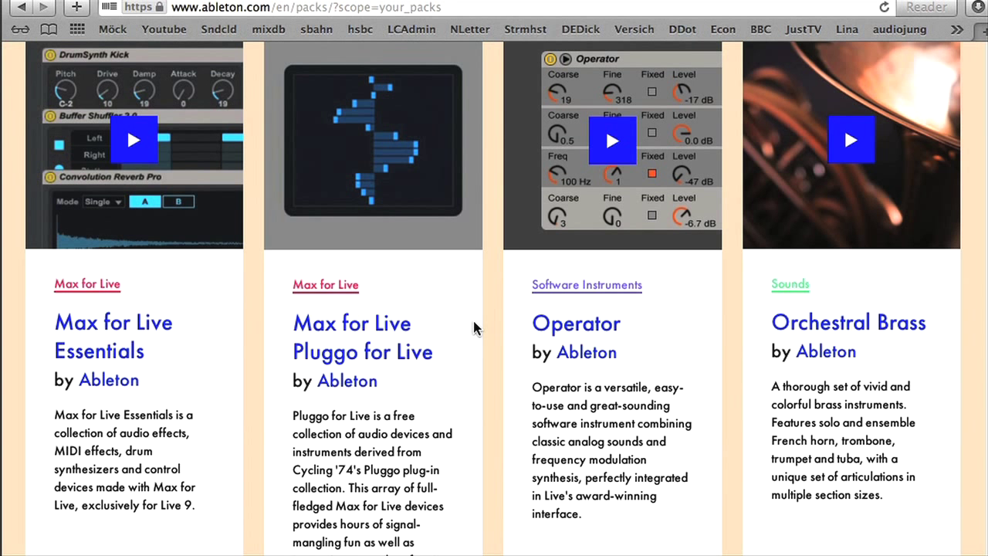
key(super+Tab)
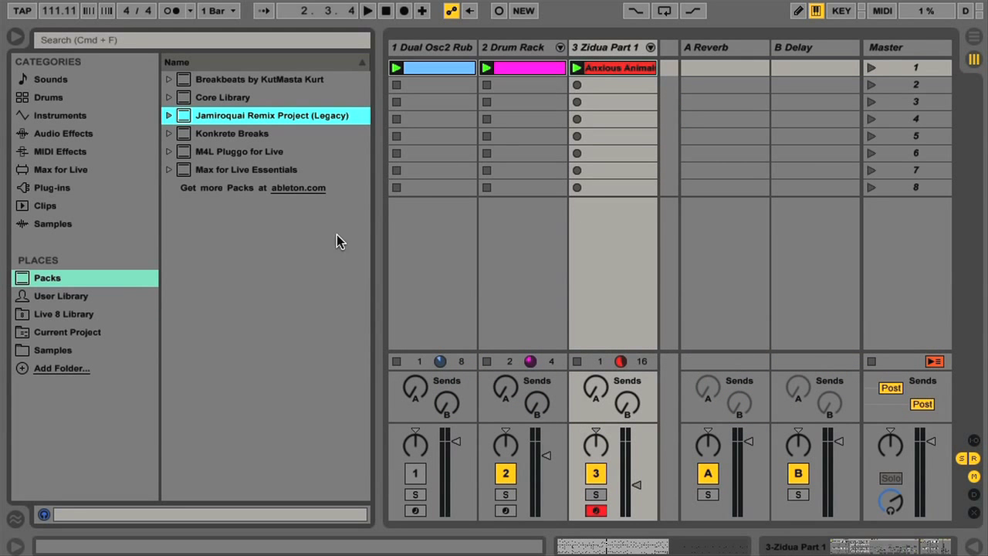
Preview Static Kit (Glitch).adg from the Konkrete Breaks Drums folder.
click(168, 134)
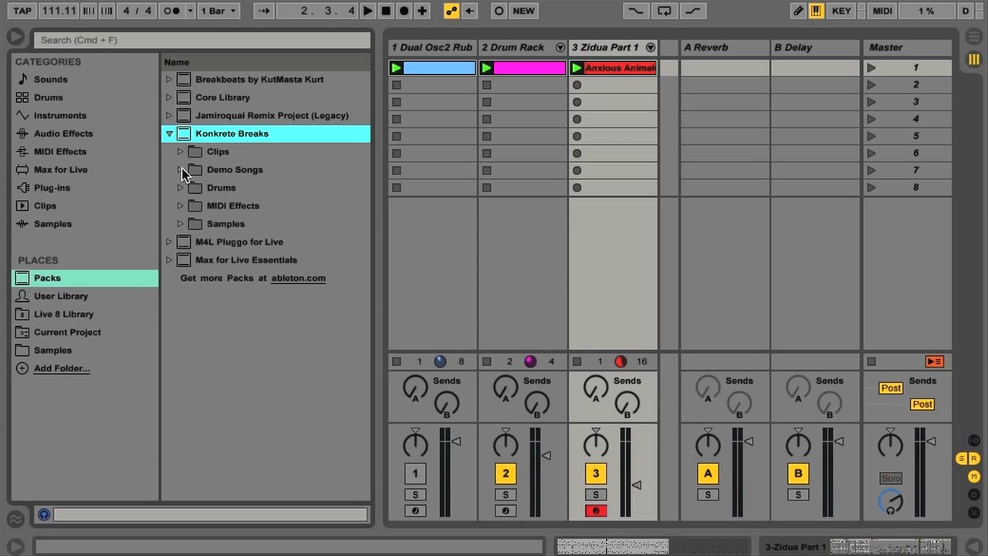
click(180, 188)
scroll(316, 275, down, 2)
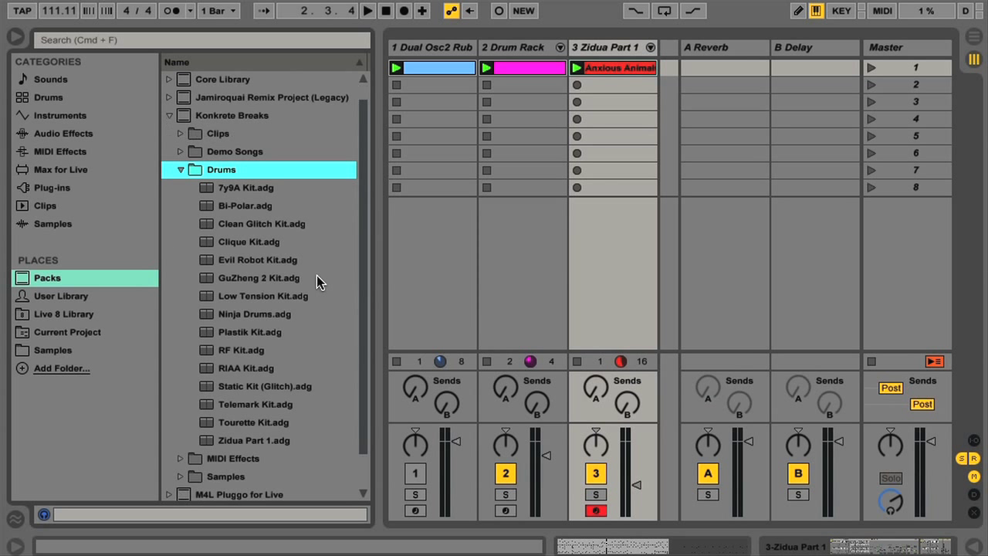
click(282, 370)
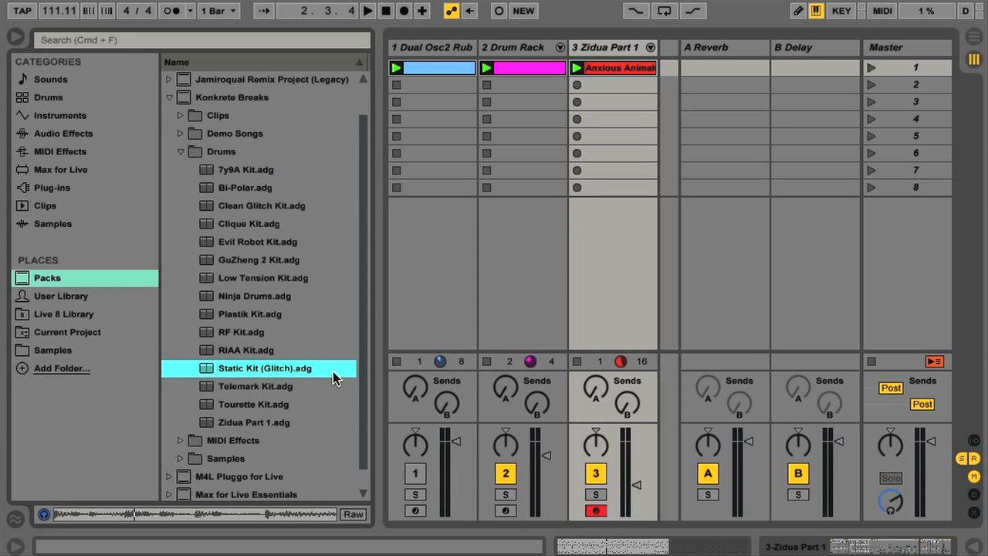
Select Static Kit (Glitch).adg again under the Drums category.
click(65, 96)
scroll(291, 313, down, 20)
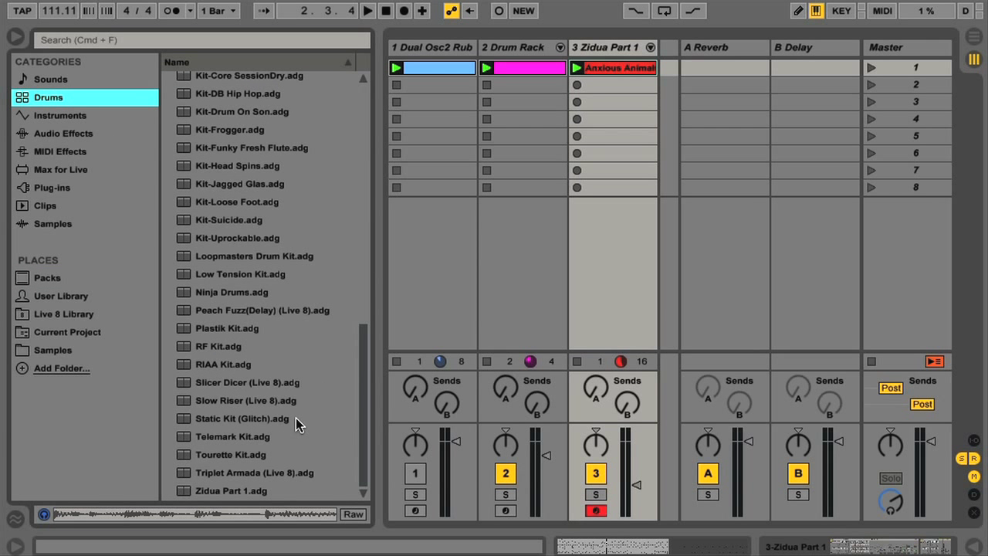
click(295, 417)
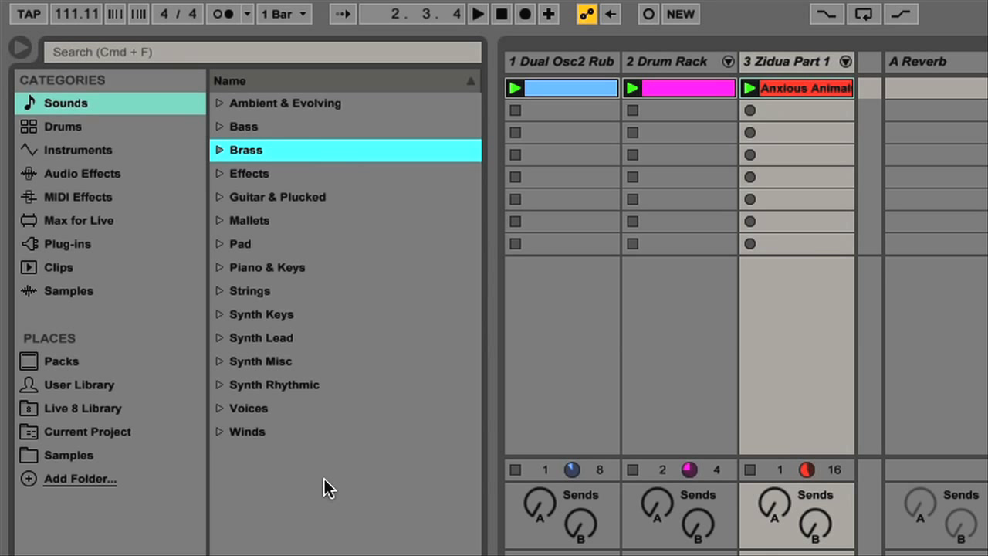
Search 'garage' and load Two Step Garage-135bpm.aif onto a new fourth audio track, then clear the search.
key(super+f)
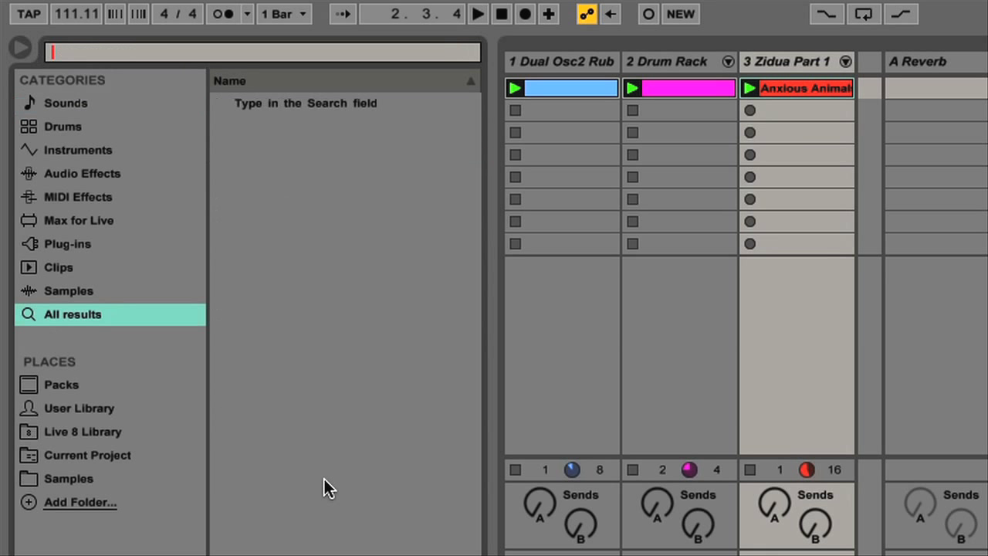
text(garage)
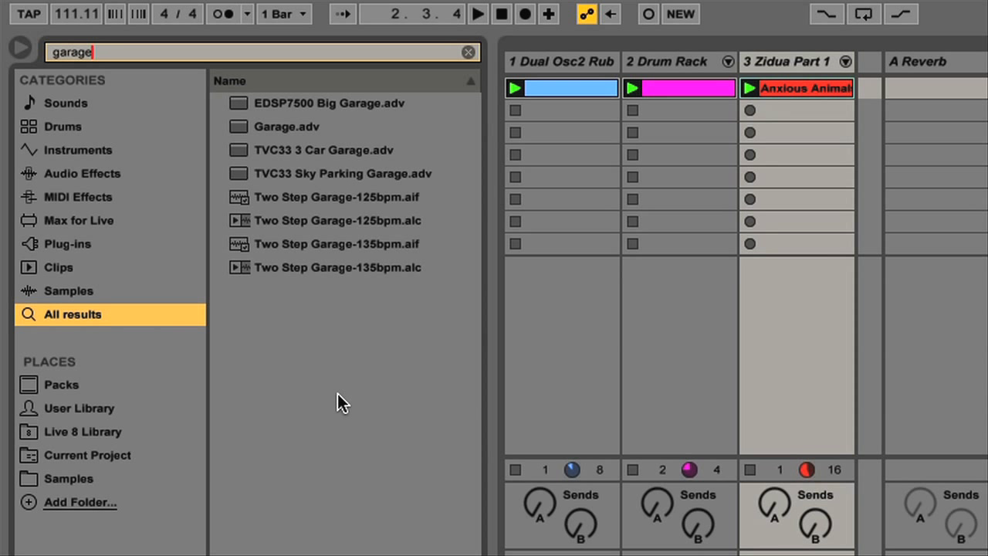
key(Down)
key(Down)
key(Down)
key(Down)
key(Down)
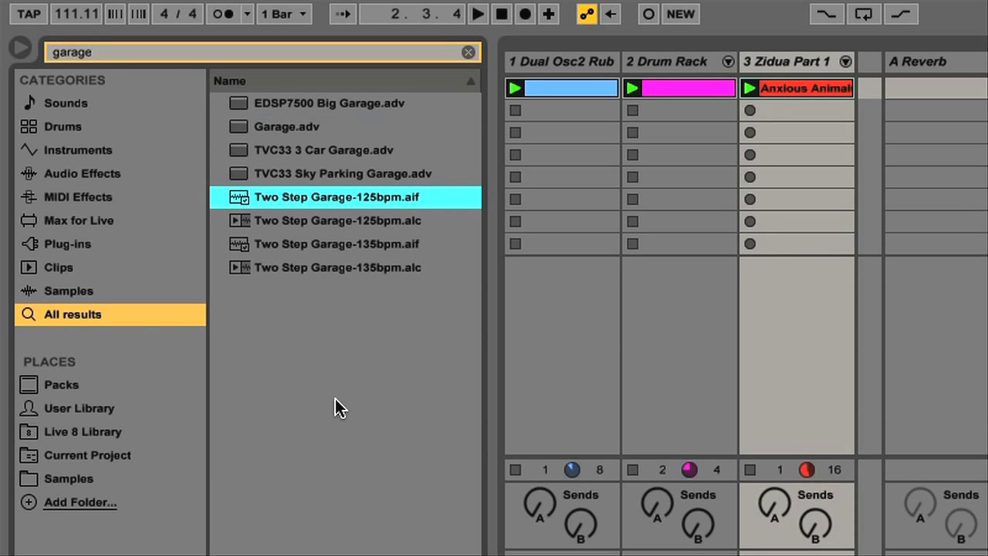
key(Down)
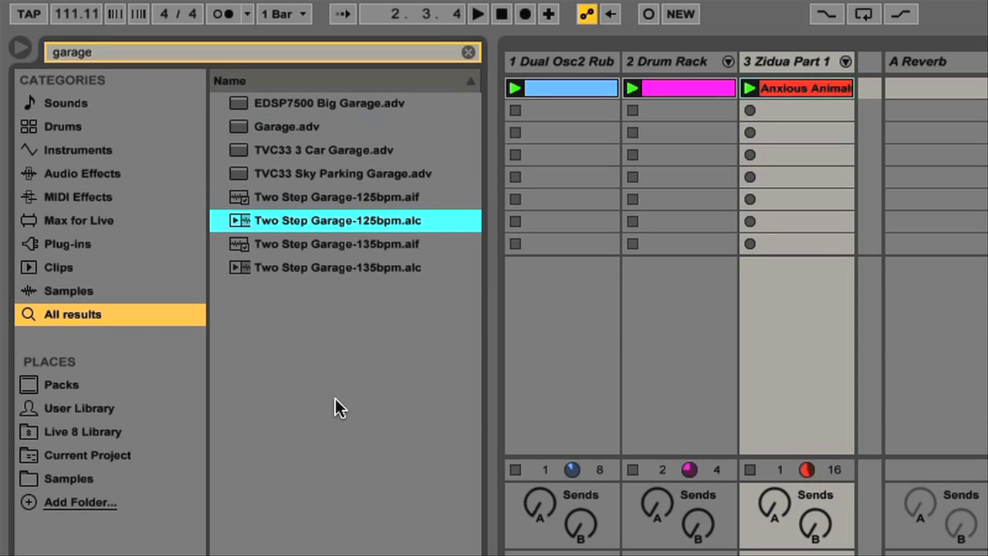
key(Down)
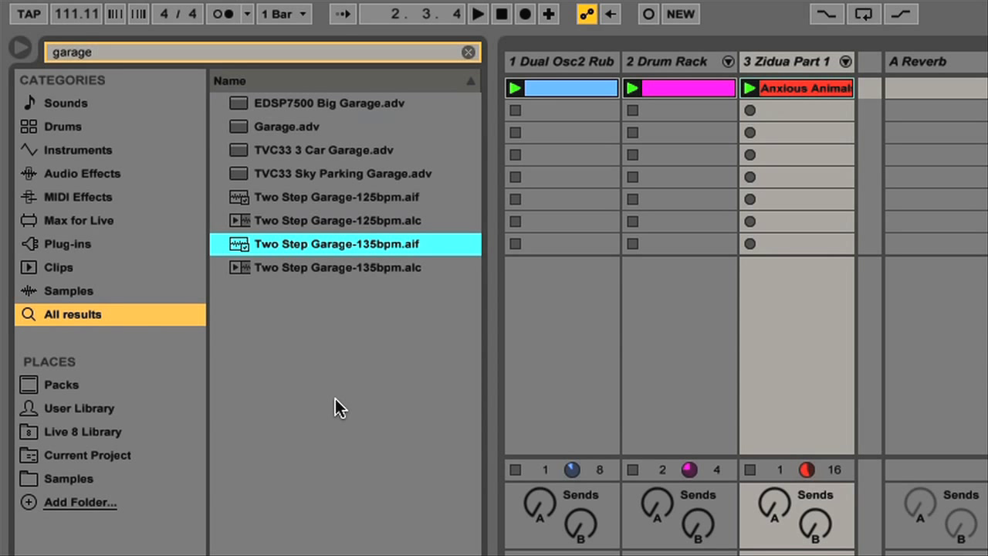
key(Return)
key(Escape)
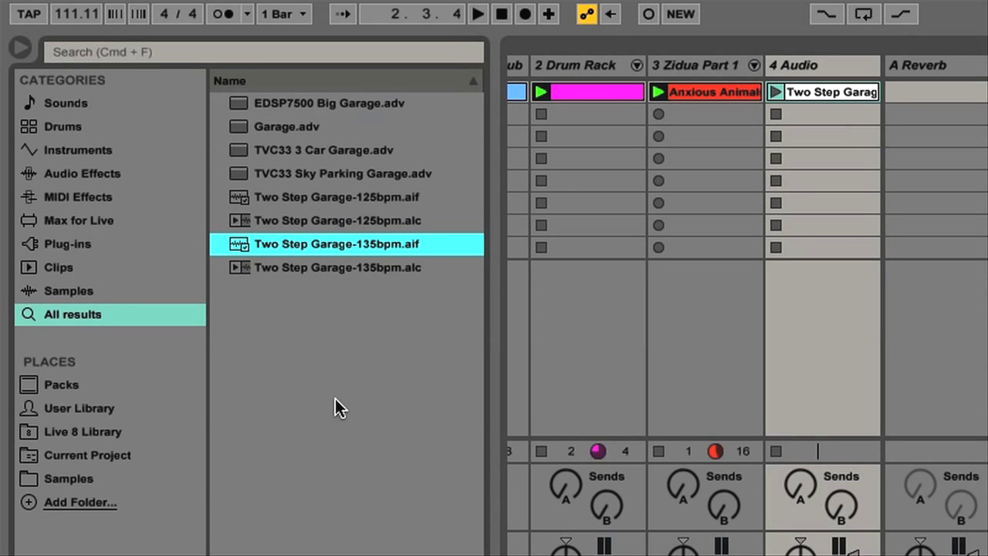